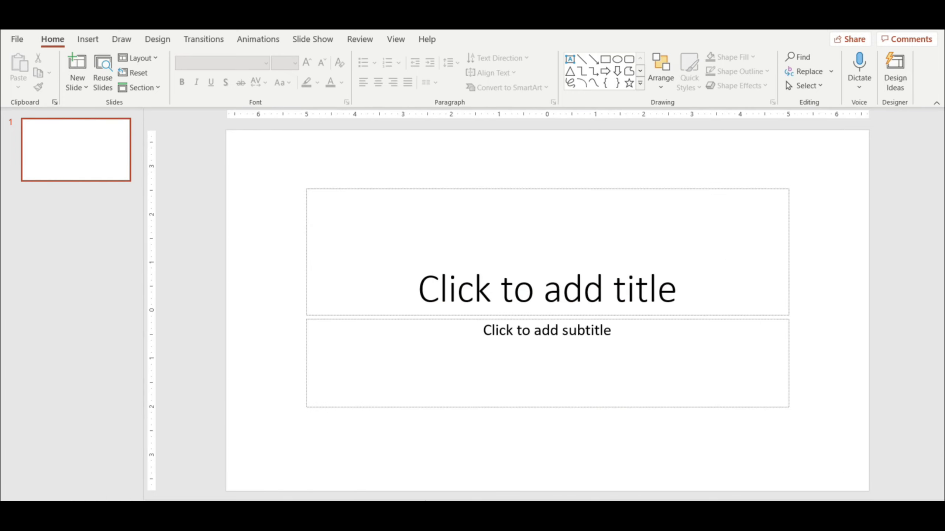
Step: Delete the title and subtitle placeholders from the slide
left_click(397, 188)
key("Delete")
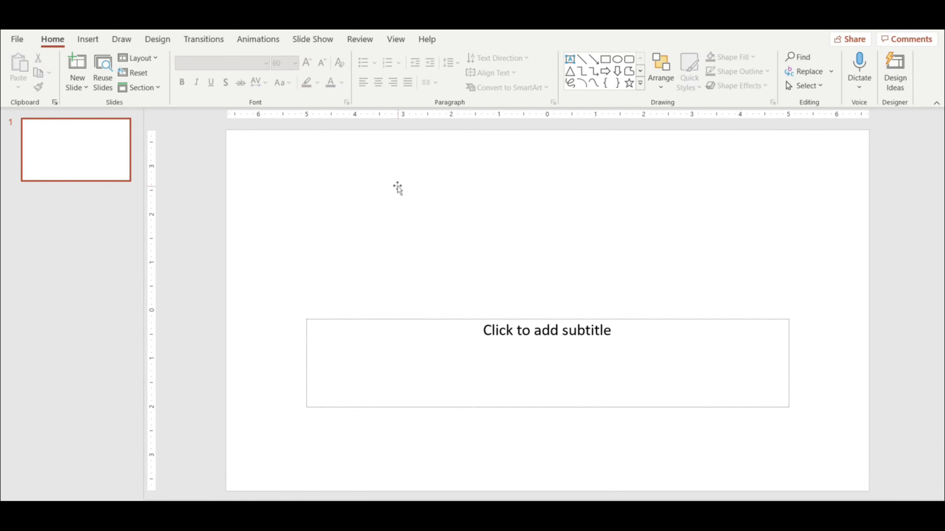
left_click(403, 319)
key("Delete")
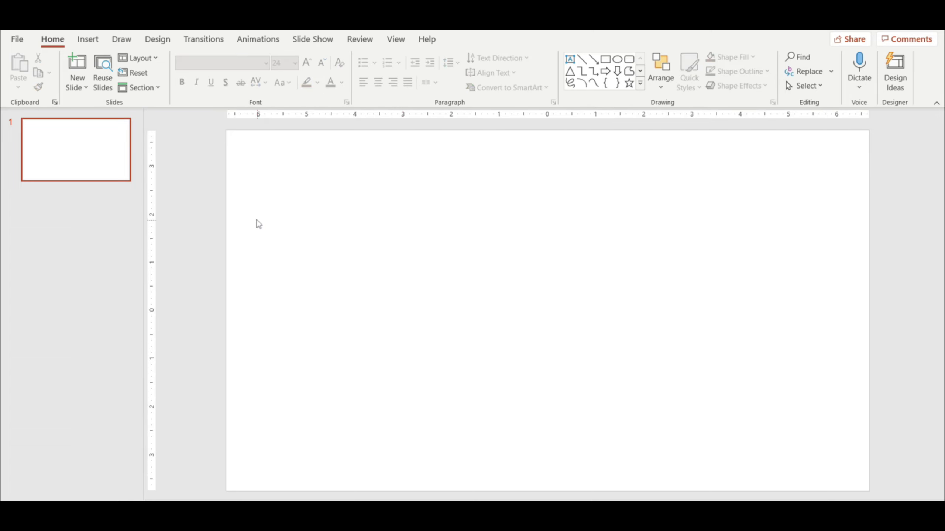
Step: Set a custom slide size of 11 in wide by 8.5 in high and maximize the content when scaling
left_click(163, 40)
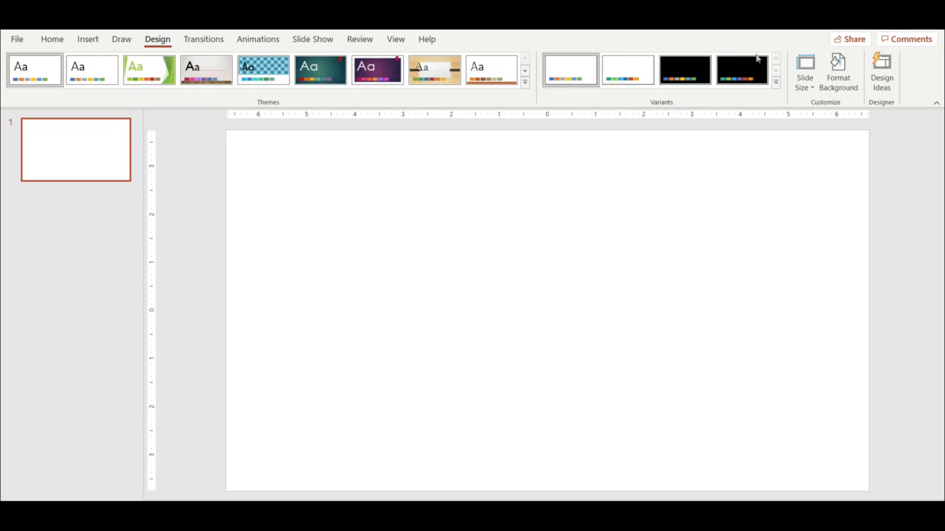
left_click(800, 85)
left_click(829, 165)
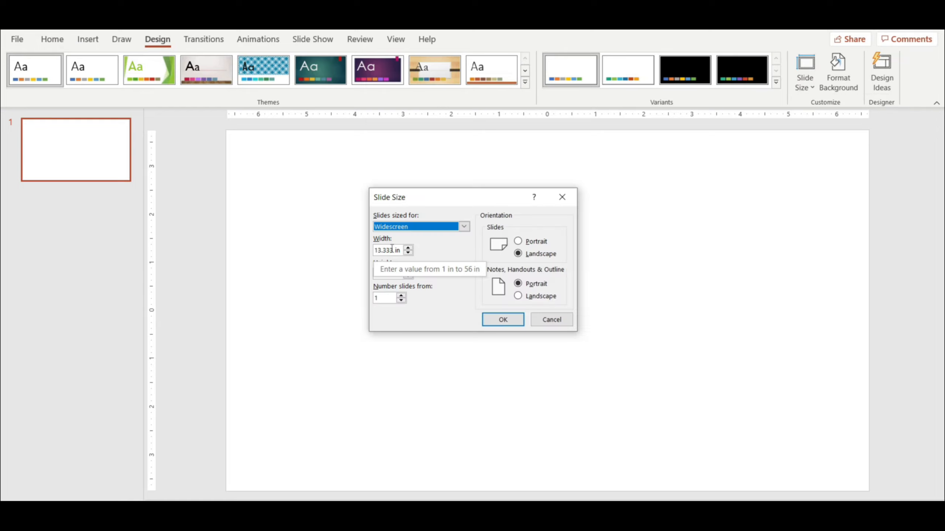
left_click_drag(393, 249, 365, 248)
type("11")
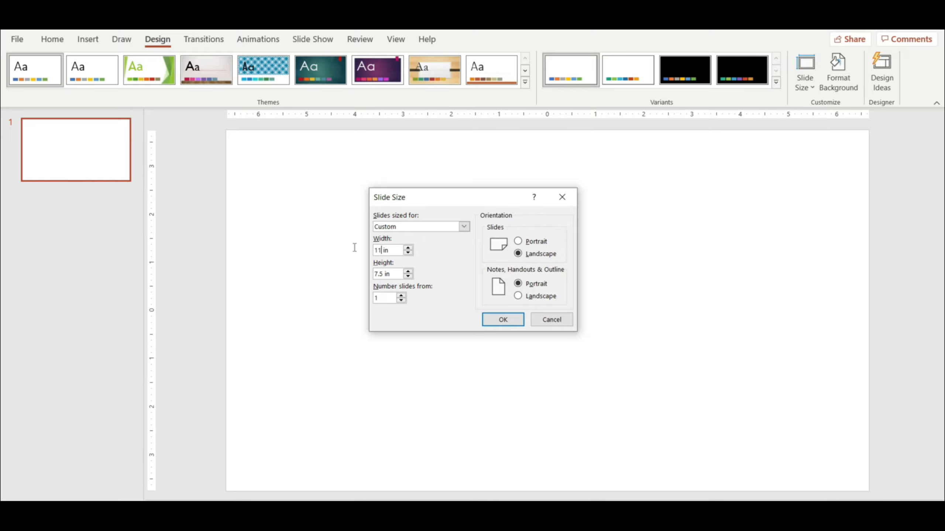
type("8.")
left_click(493, 321)
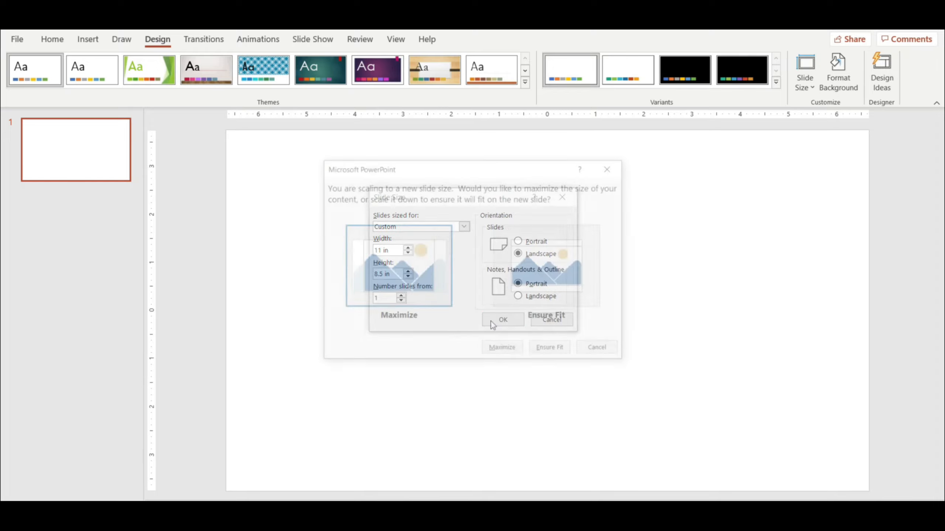
left_click(504, 353)
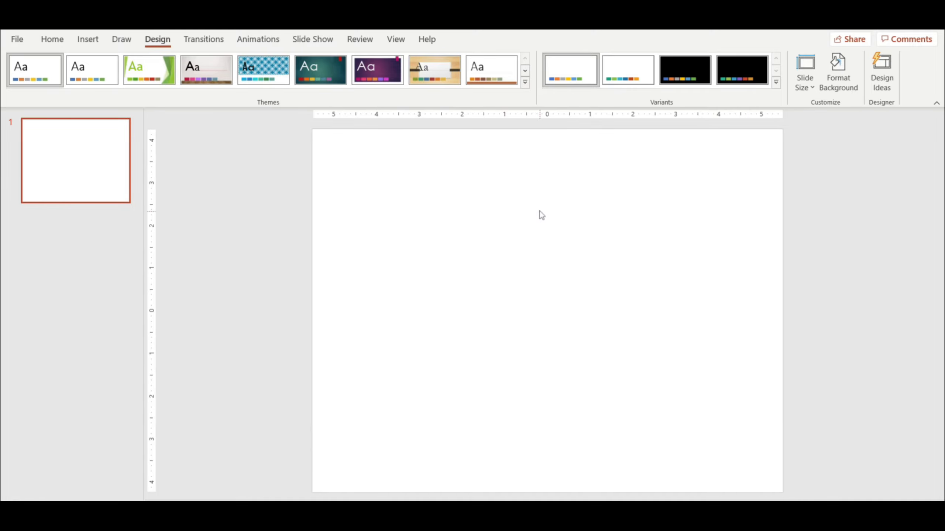
Step: Insert a table with four columns and one row on the blank slide
left_click(55, 38)
left_click(88, 39)
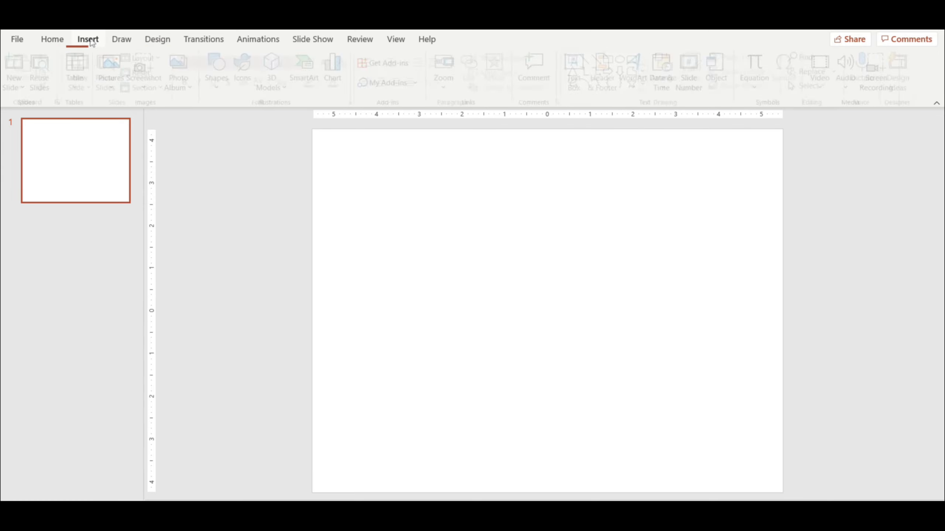
left_click(79, 70)
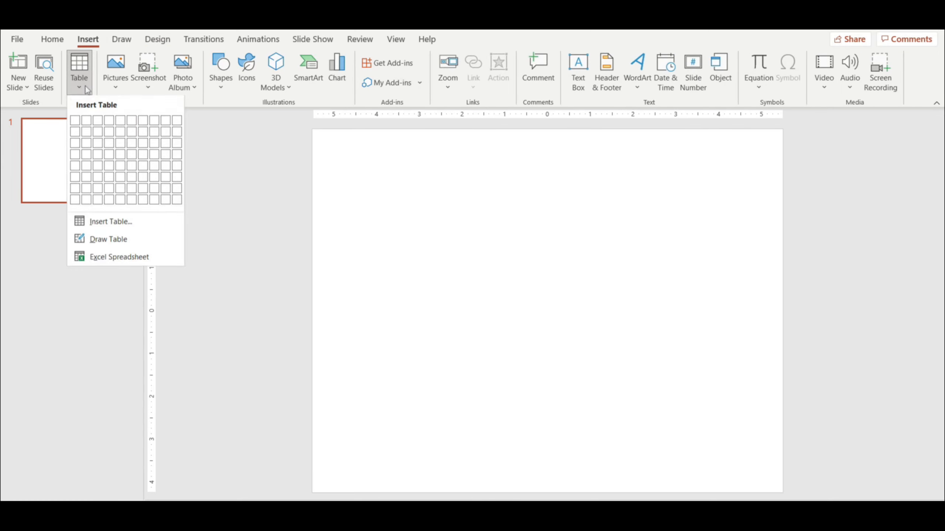
left_click(107, 123)
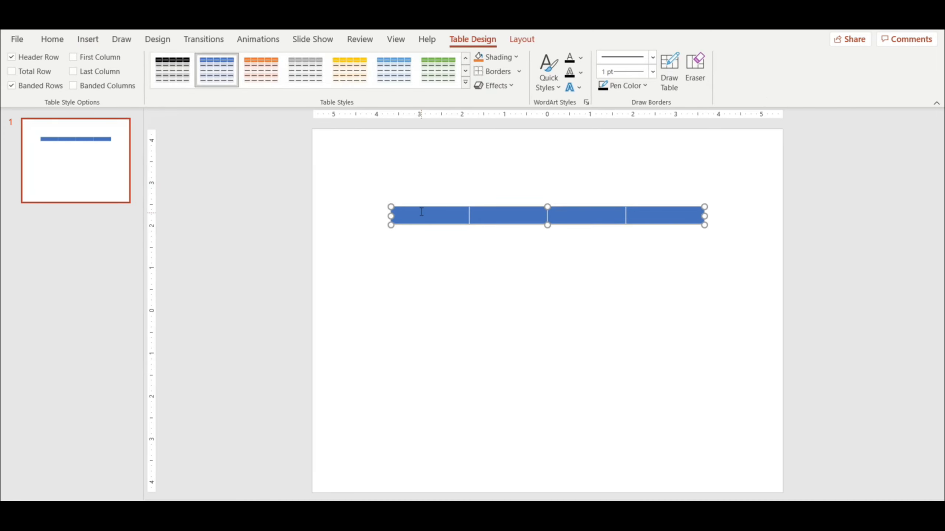
Step: Move and stretch the table to fill the slide, centred with a narrow, even margin around it
left_click_drag(420, 210, 358, 154)
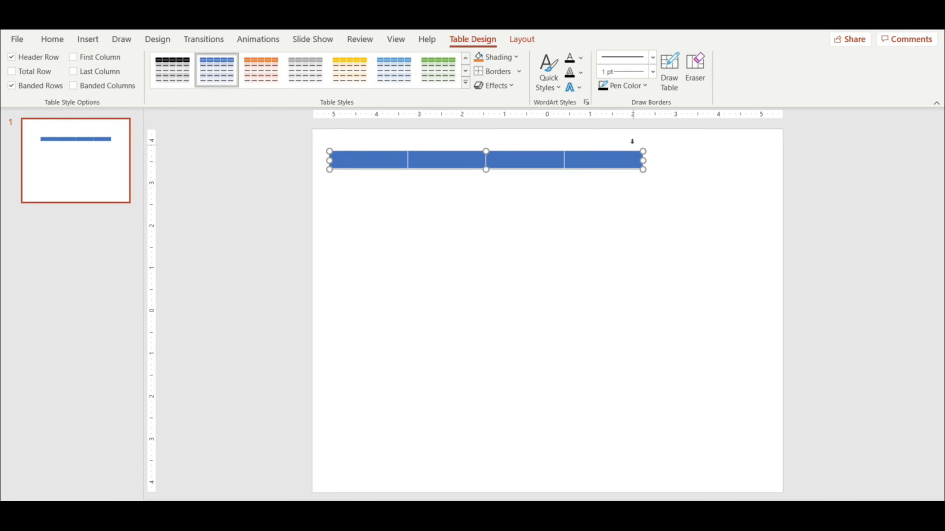
left_click_drag(644, 160, 763, 160)
left_click_drag(546, 169, 535, 475)
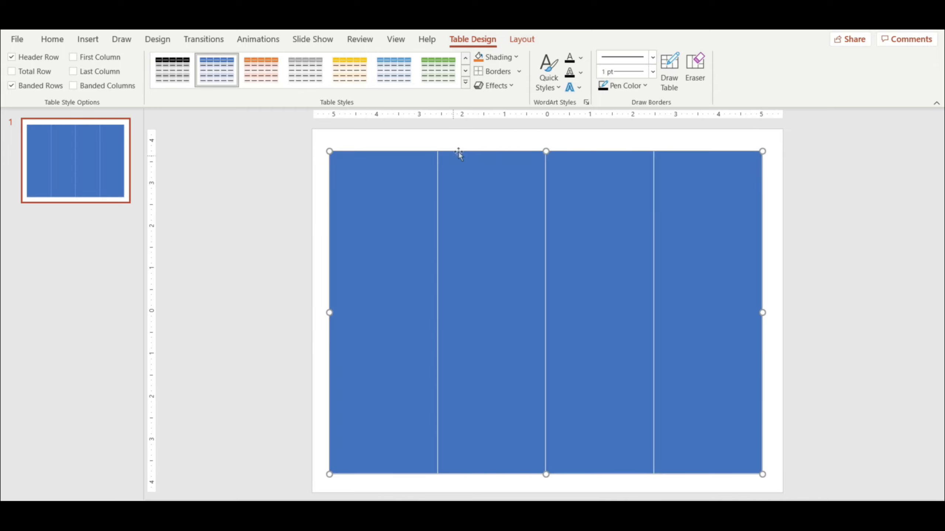
left_click_drag(466, 150, 468, 149)
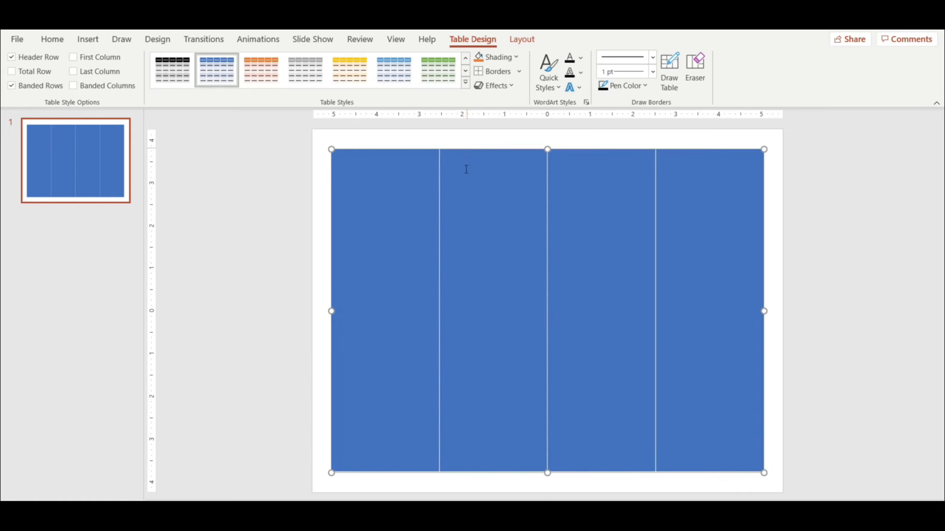
Step: Clear the table's blue shading and apply solid 4½ pt borders to all cell edges
left_click(516, 58)
left_click(512, 193)
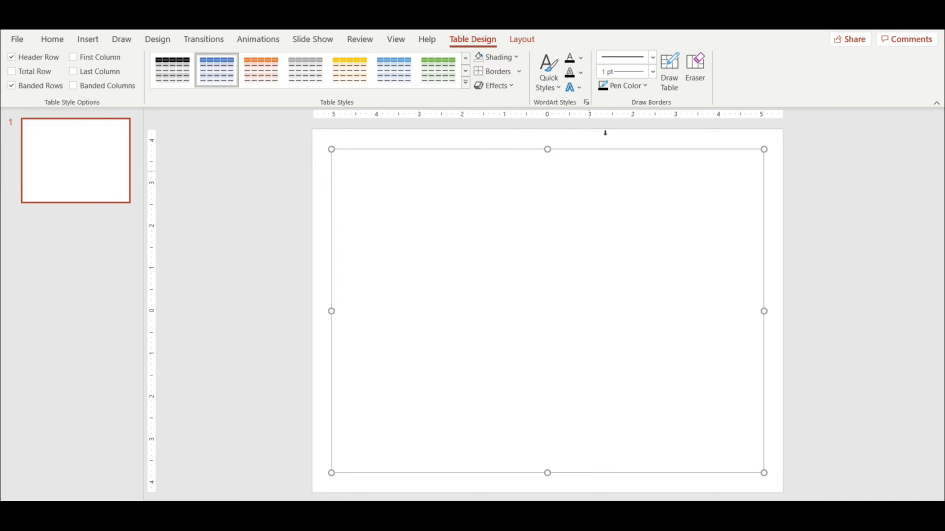
left_click(654, 72)
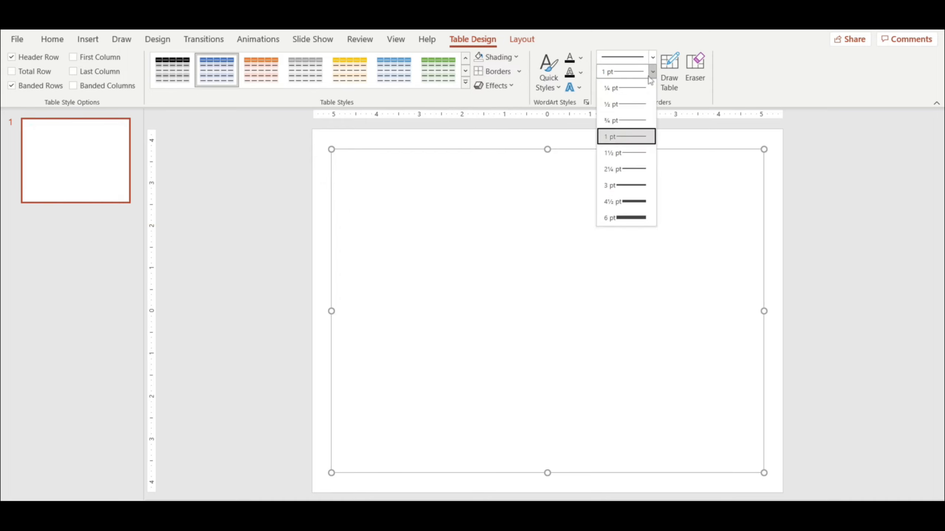
left_click(625, 200)
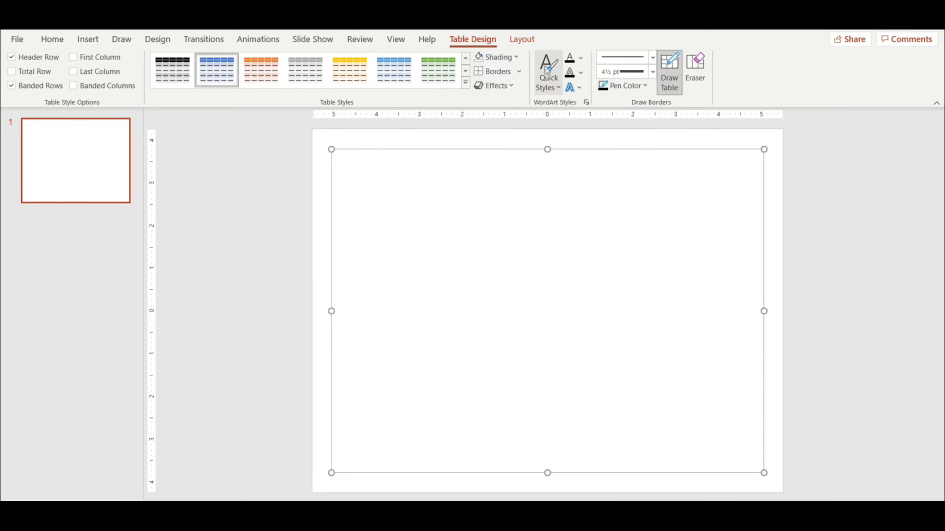
left_click(518, 73)
left_click(497, 105)
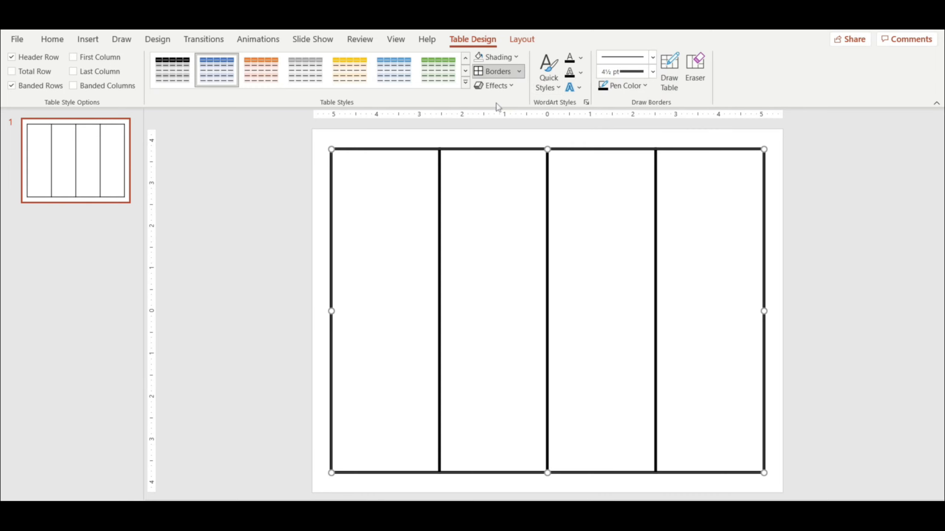
left_click(538, 141)
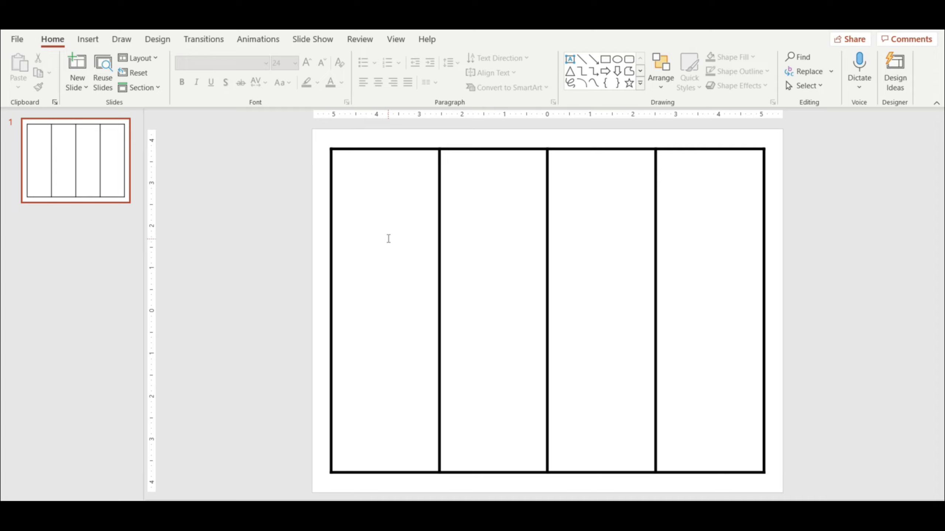
Step: Draw a text box about 2.3 in wide inside the upper part of the first column and centre its text
left_click(569, 58)
left_click_drag(340, 153, 434, 283)
left_click(377, 82)
Step: Set the new text box's font to MJLikeReallyThough
left_click(265, 62)
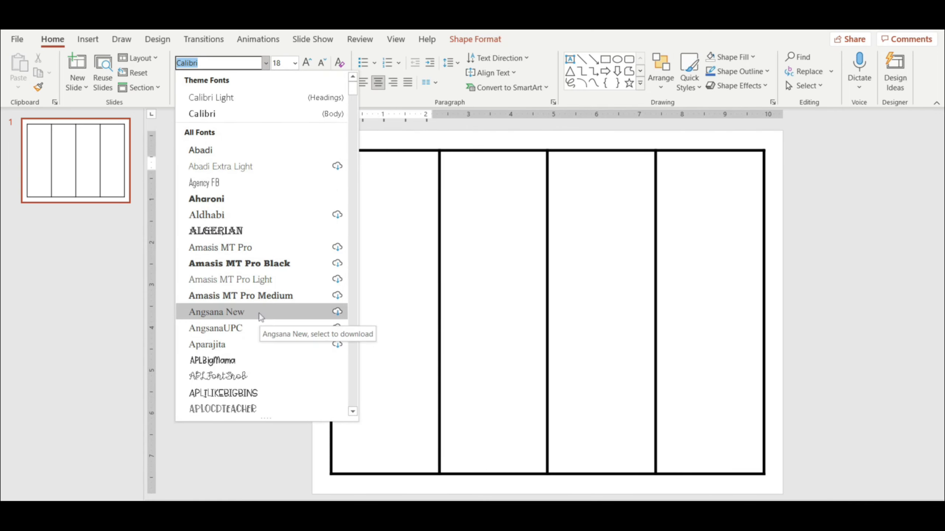
scroll(260, 314, "down", 4)
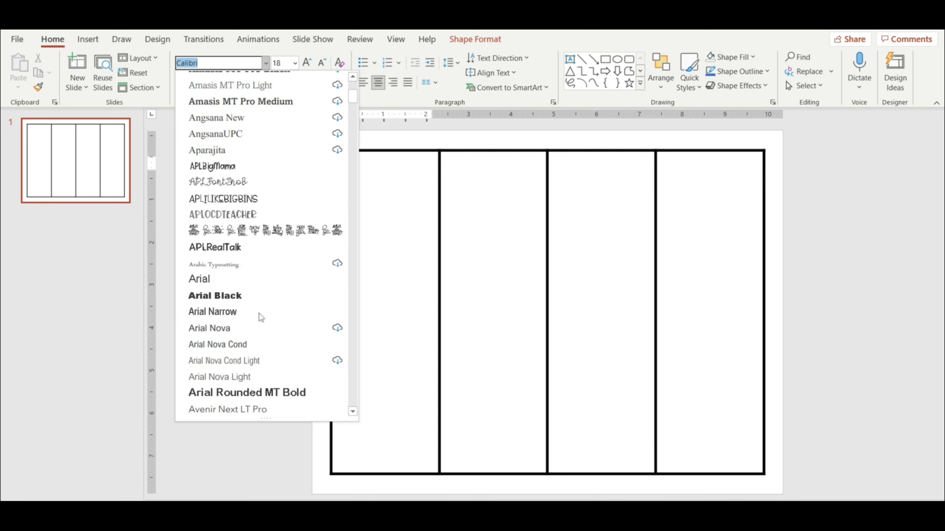
scroll(259, 313, "up", 1)
scroll(272, 305, "down", 20)
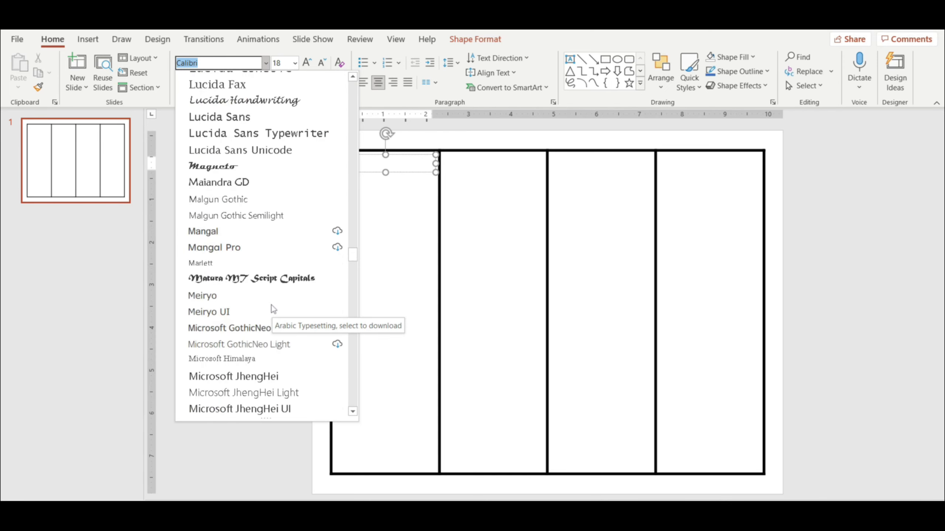
scroll(271, 306, "down", 4)
scroll(272, 305, "down", 6)
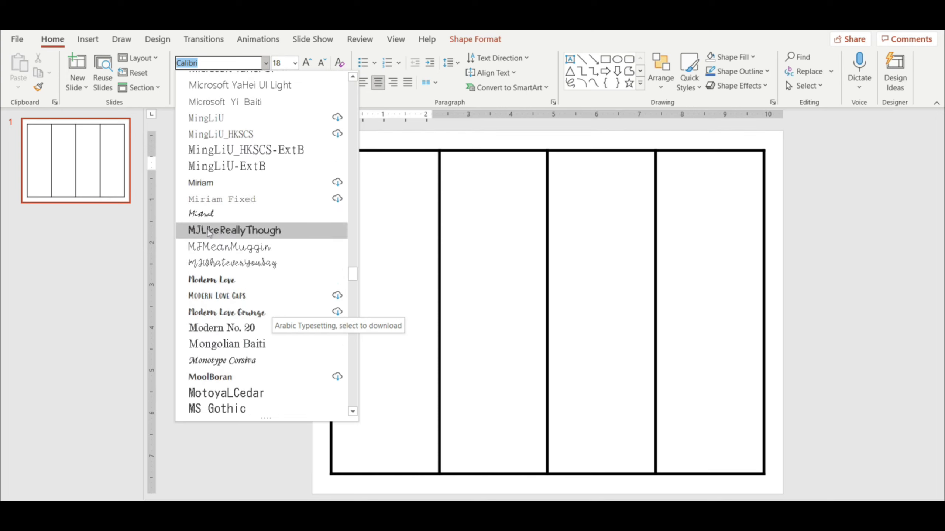
left_click(208, 231)
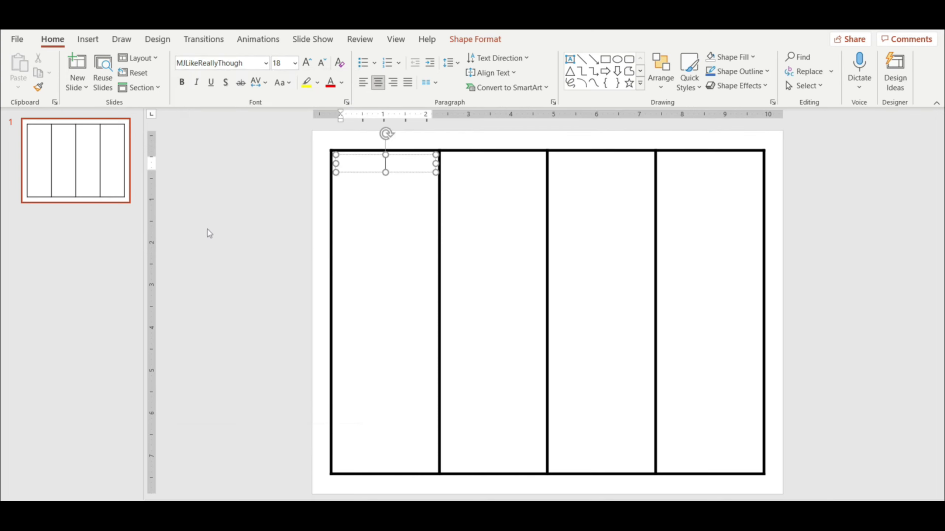
Step: Enter "YOU", "ARE A", "SUPER" and "READER," on separate lines, followed by a line with the student's first name and an exclamation mark
type("YOU")
key("Return")
type("A")
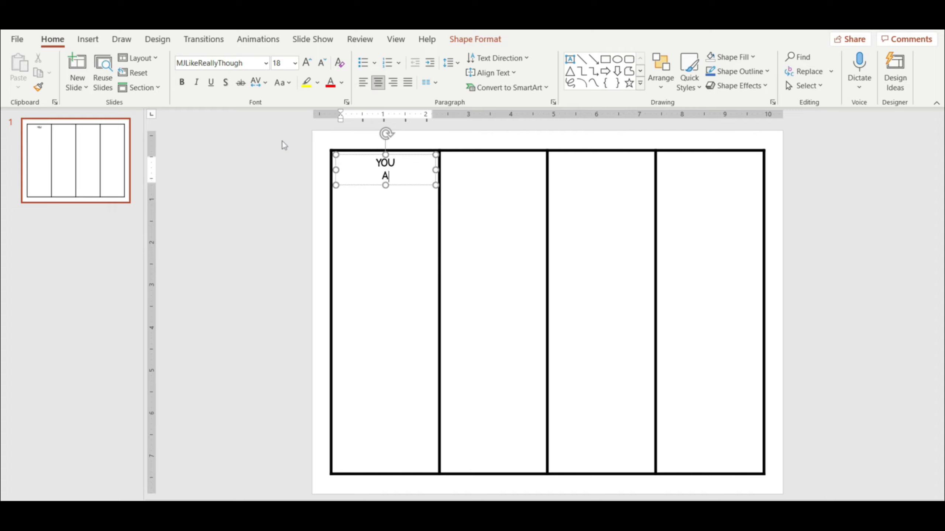
type("RE A")
key("Return")
type("SUPER READER.")
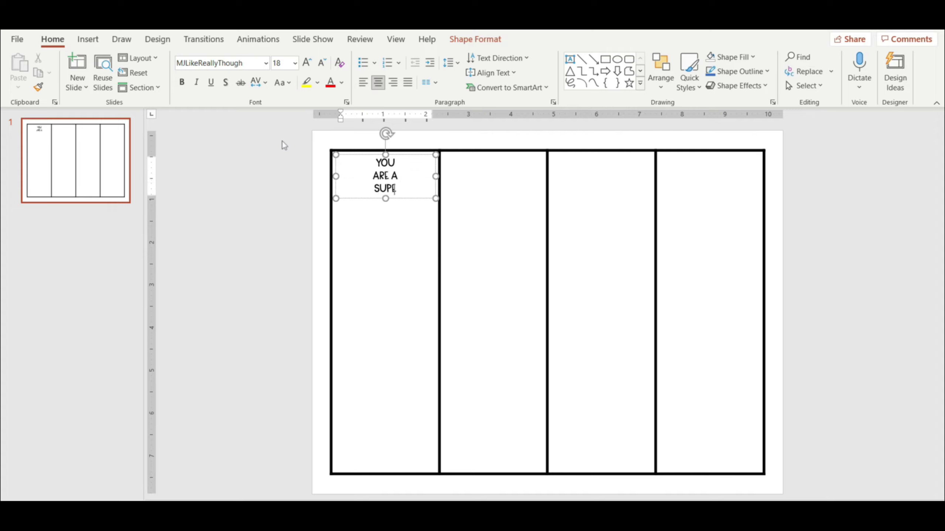
key("Return")
type("READER,")
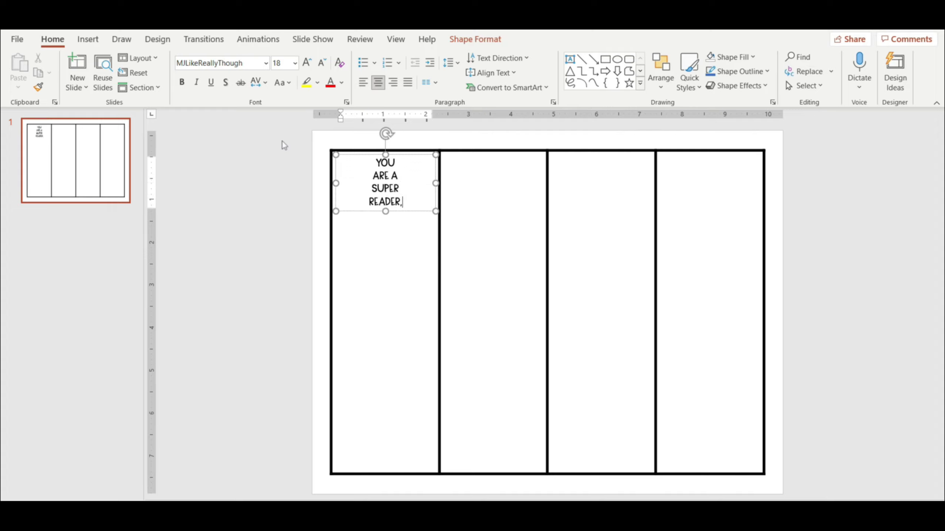
key("Return")
type("Alex!")
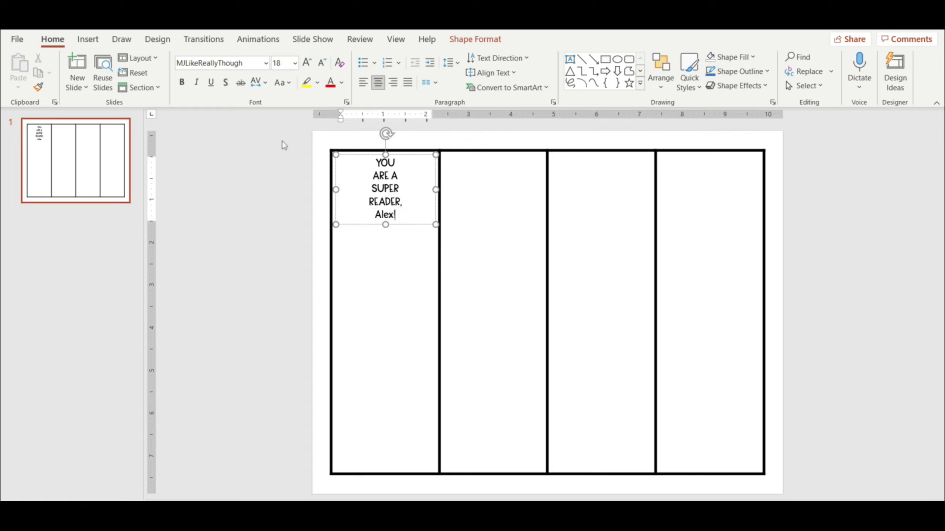
Step: Enlarge all the text in the text box to 54 pt
key("ctrl+a")
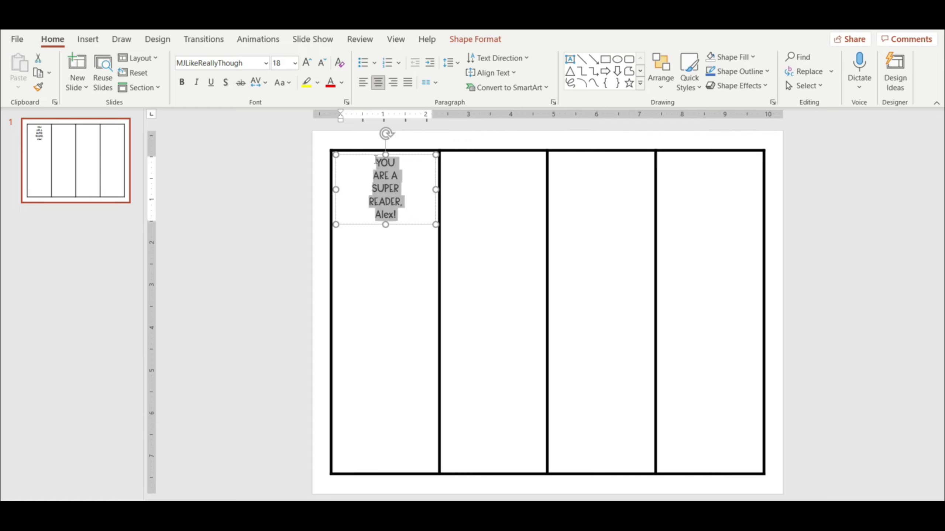
left_click(307, 62)
left_click(307, 62)
left_click(307, 62)
left_click(308, 62)
left_click(307, 62)
left_click(307, 63)
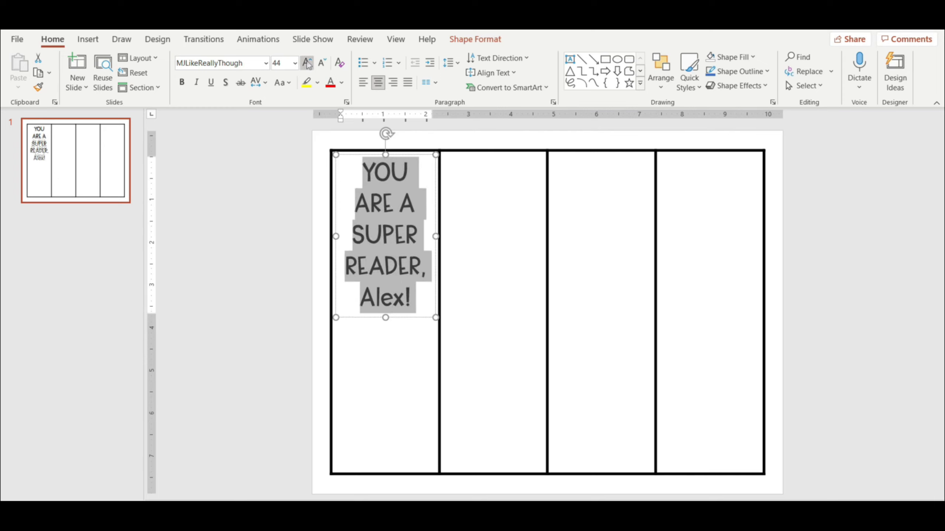
left_click(307, 62)
left_click(307, 62)
left_click(308, 63)
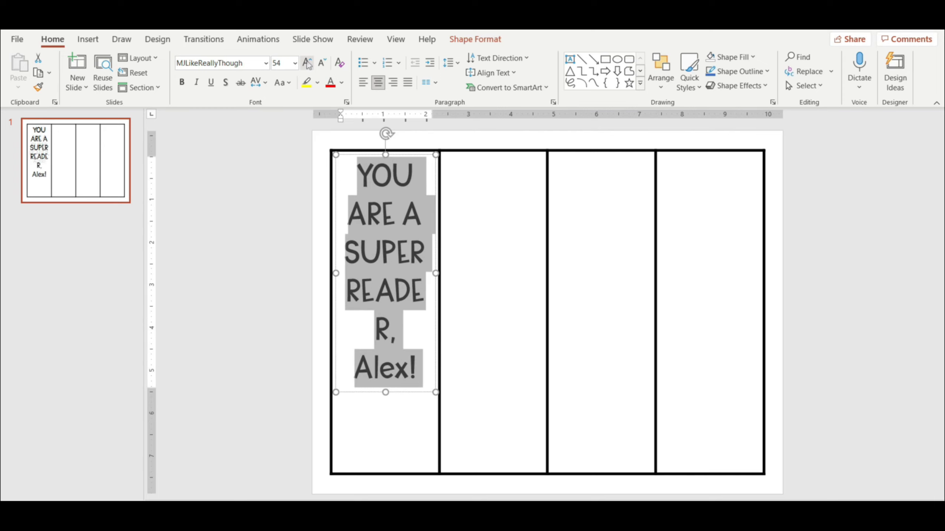
Step: Reduce the "READER," line to 48 pt so the word fits on one line
left_click(395, 318)
left_click_drag(403, 338, 346, 291)
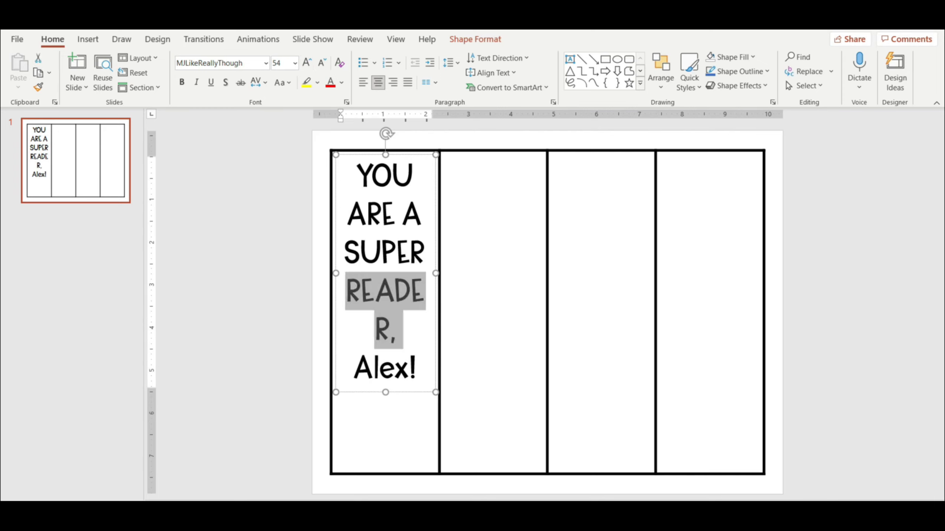
left_click(323, 63)
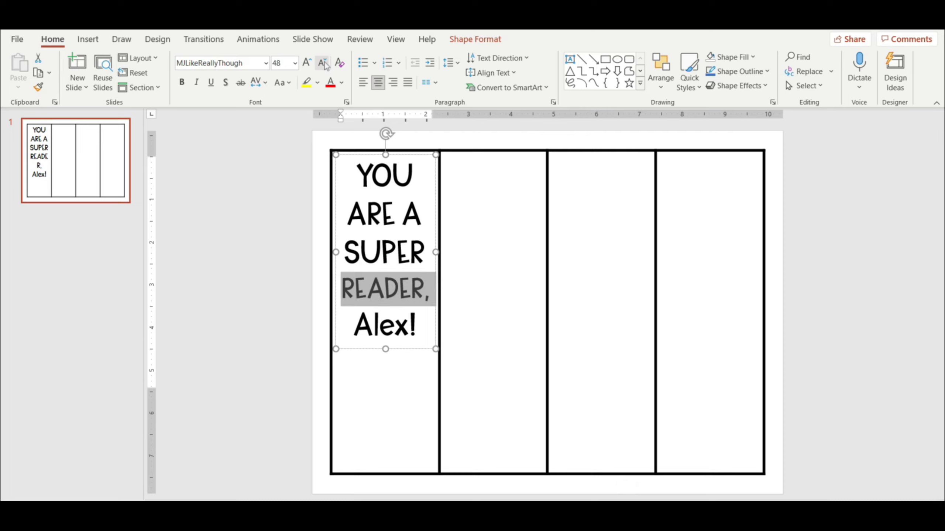
Step: Apply the orange outlined WordArt style to all the text in the text box
left_click(423, 325)
left_click_drag(423, 326, 357, 164)
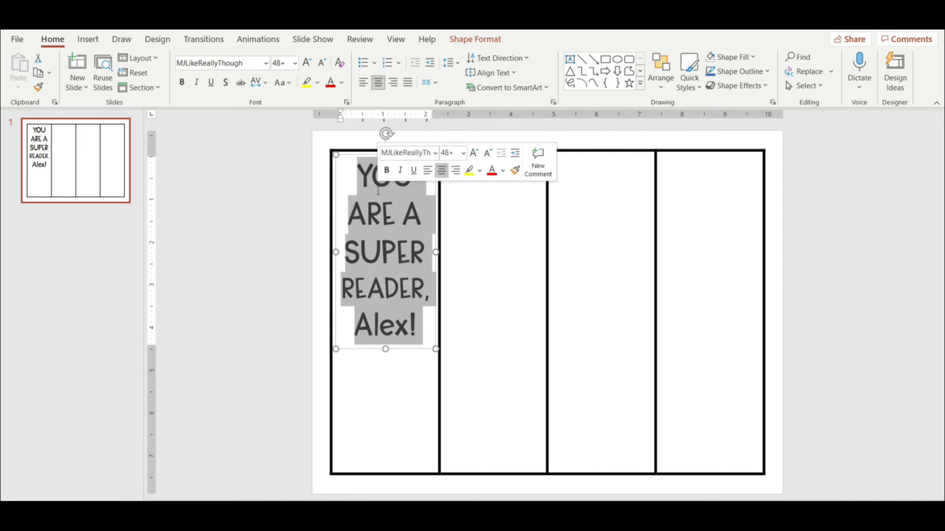
left_click(463, 39)
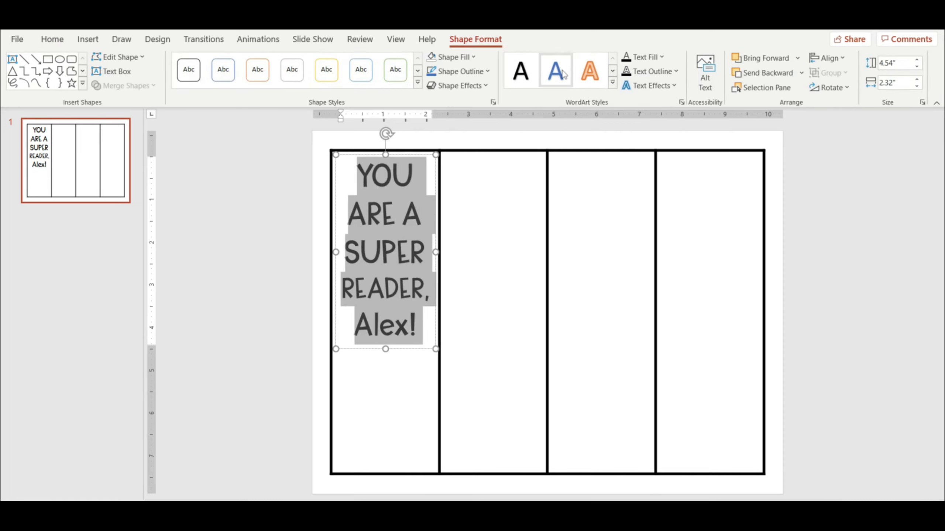
left_click(589, 71)
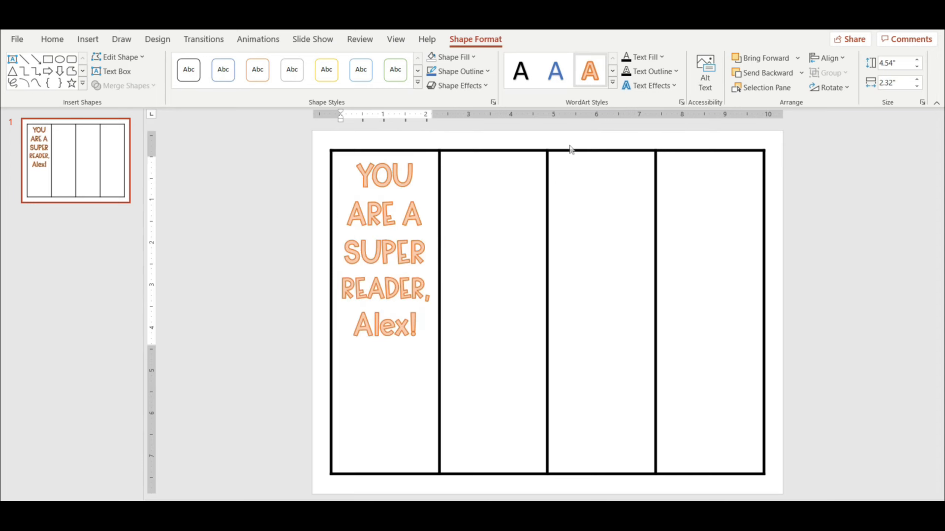
Step: Change the outline of all the text in the first column's text box to black
left_click(675, 72)
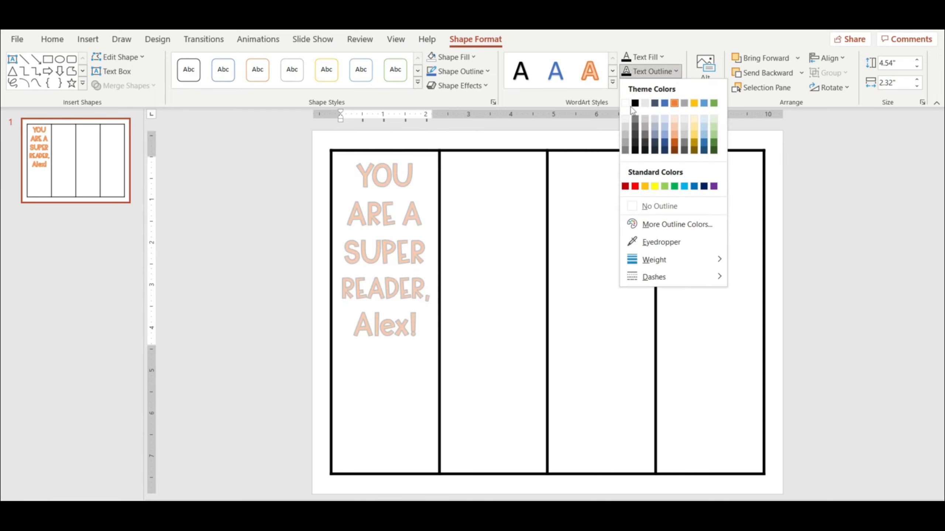
left_click(635, 149)
left_click(418, 176)
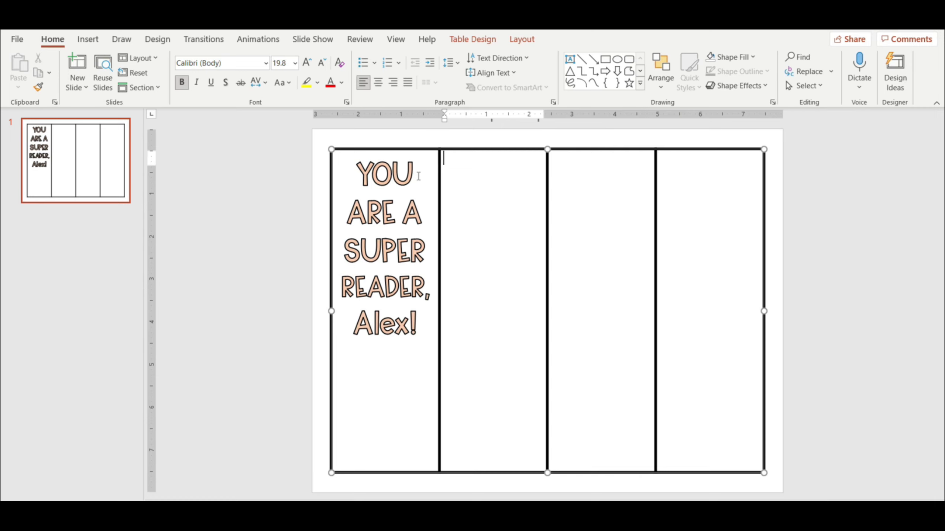
Step: Fill the word "YOU" with a light lavender from the standard colour palette
double_click(418, 176)
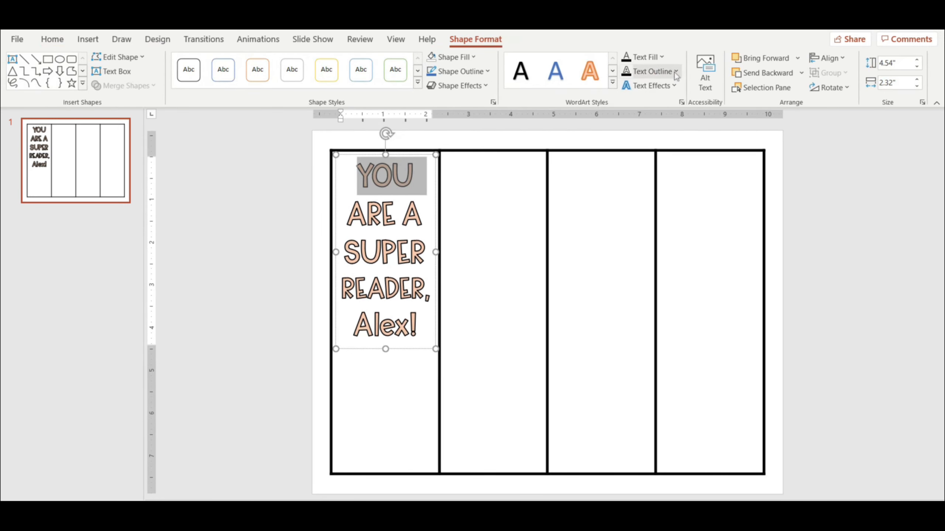
left_click(659, 55)
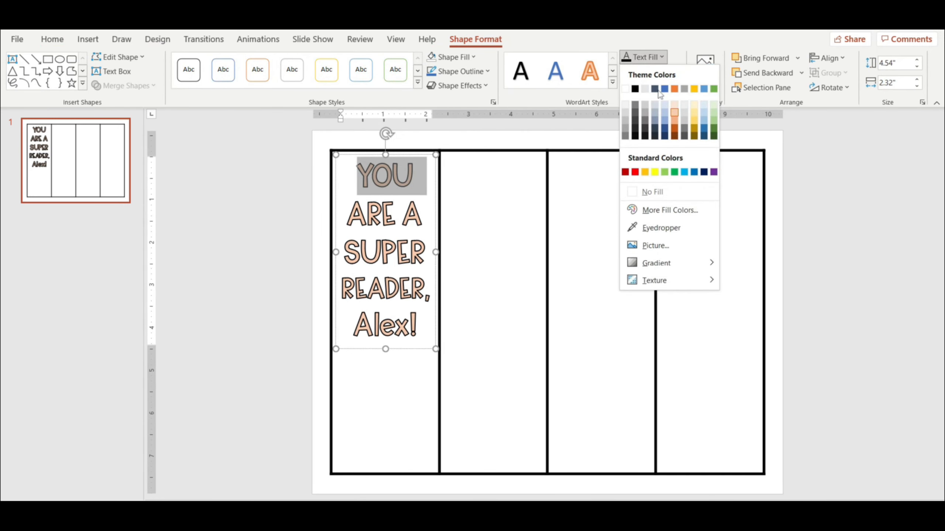
left_click(659, 207)
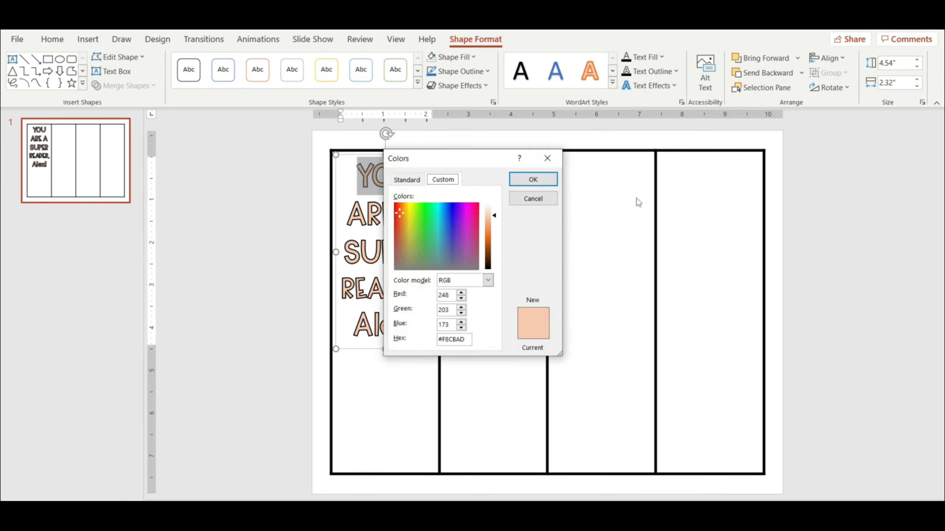
left_click(413, 178)
left_click_drag(442, 158, 515, 148)
left_click(518, 221)
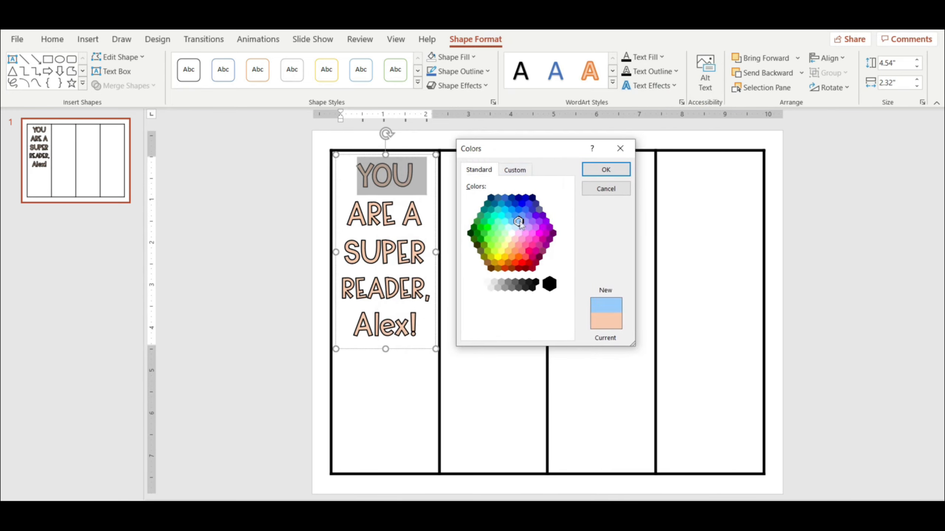
left_click(526, 228)
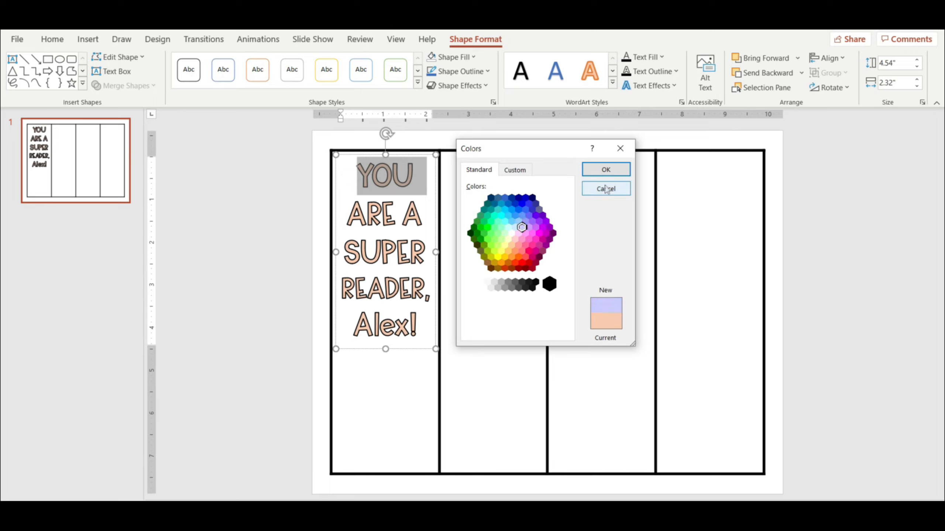
left_click(606, 169)
Step: Fill the "ARE A" line with a light mint green from the standard colour palette
left_click(421, 228)
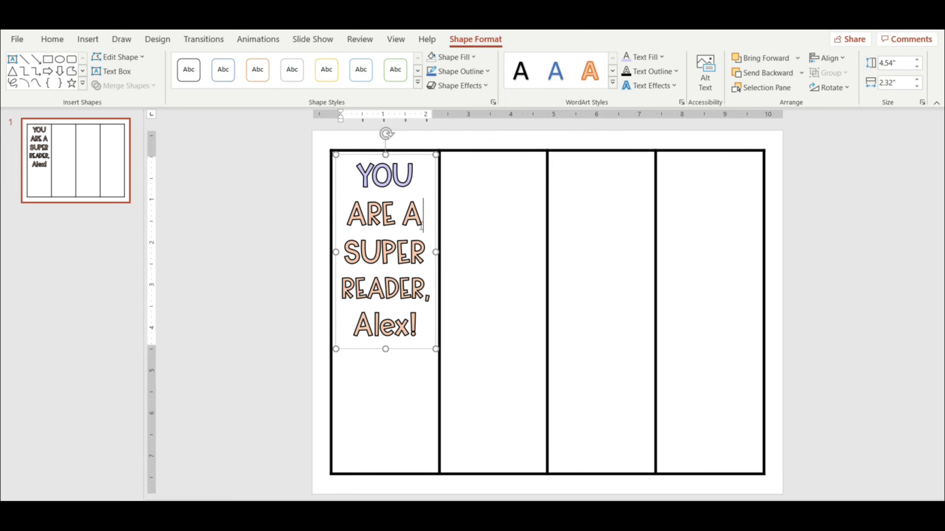
triple_click(422, 228)
left_click(662, 59)
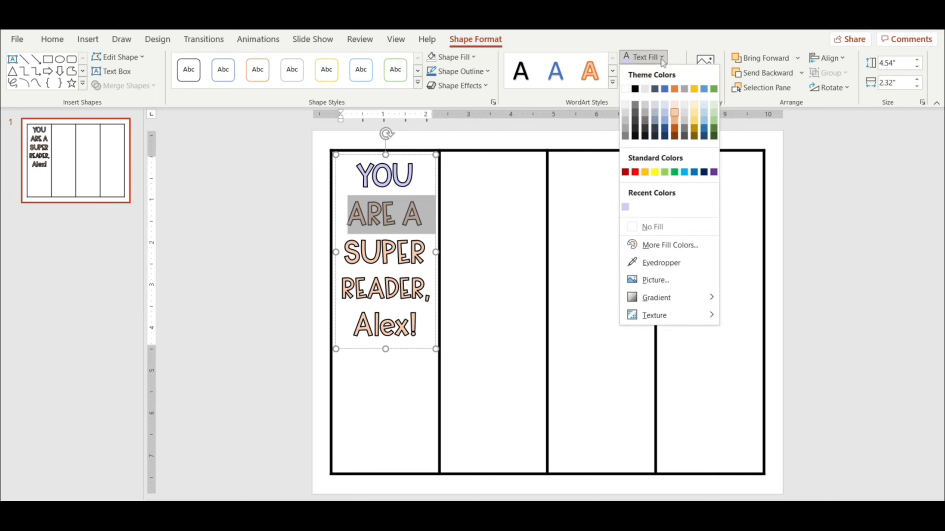
left_click(656, 246)
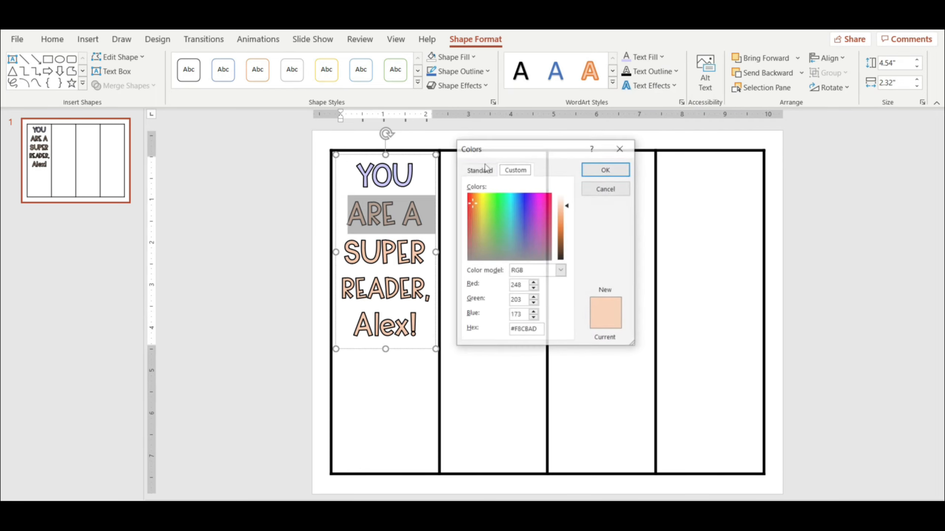
left_click(482, 170)
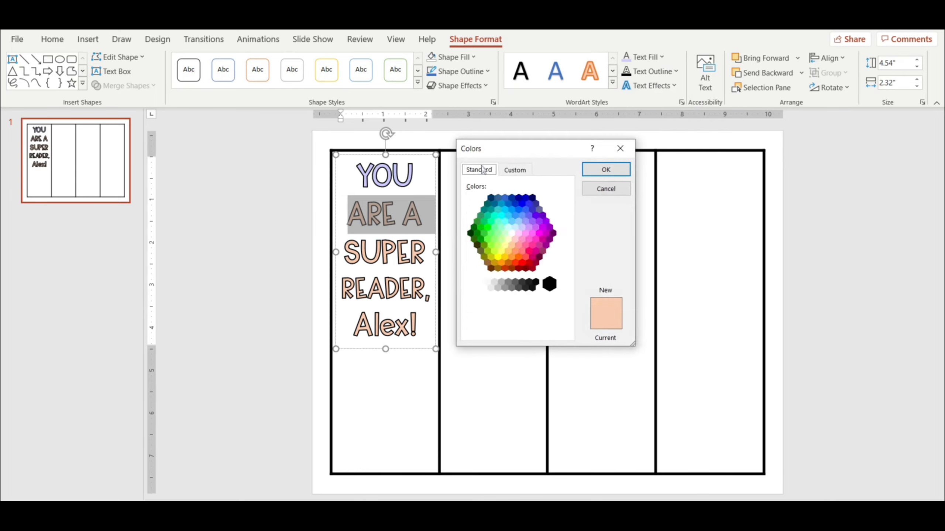
left_click(504, 222)
left_click(512, 222)
left_click(508, 216)
left_click(501, 216)
left_click(498, 221)
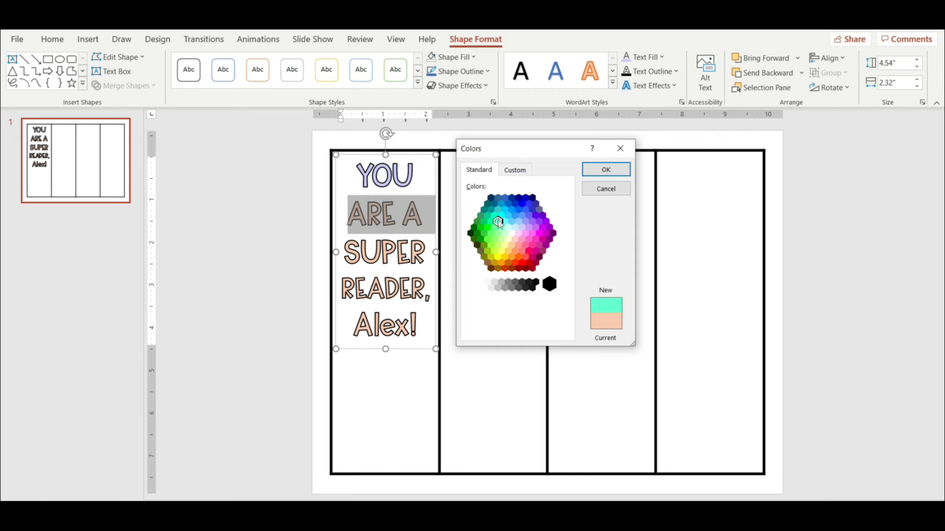
left_click(501, 227)
left_click(504, 222)
left_click(502, 228)
left_click(606, 169)
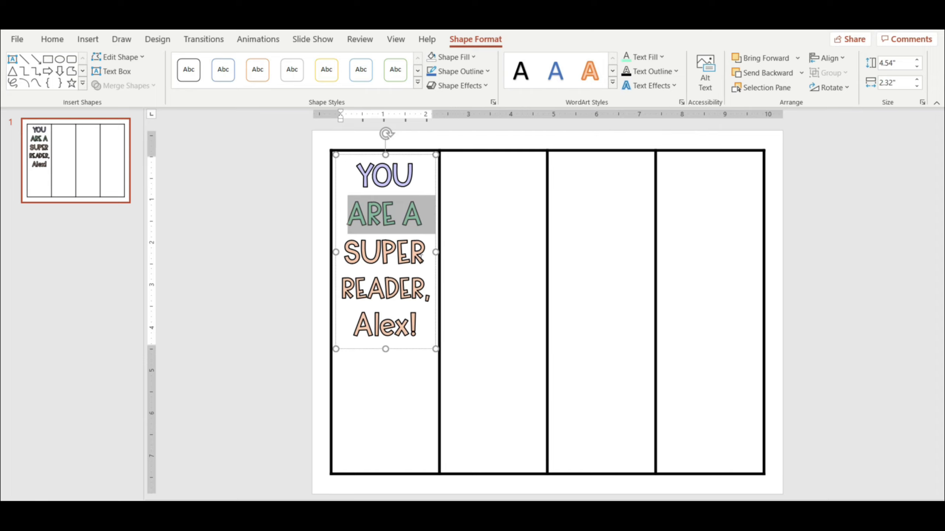
Step: Fill the "READER," line with a light pink from the standard colour palette
left_click(422, 256)
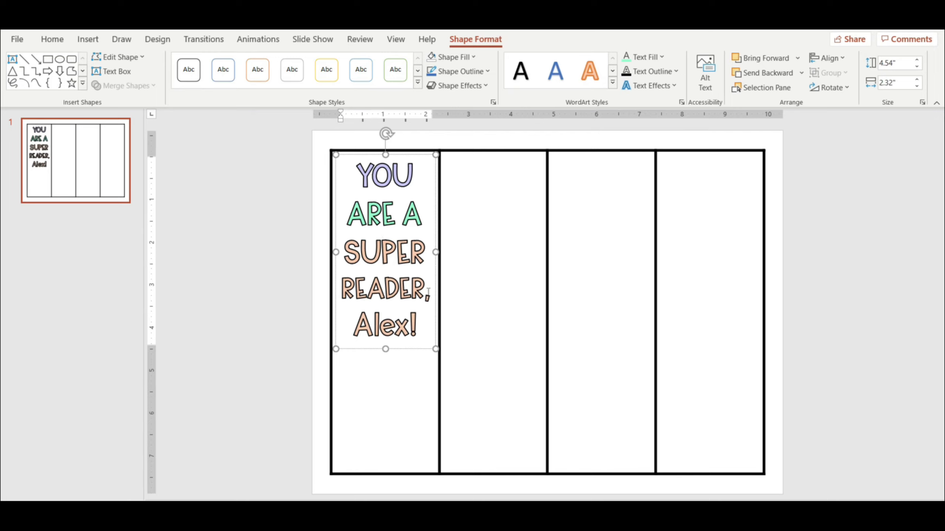
left_click_drag(431, 294, 386, 287)
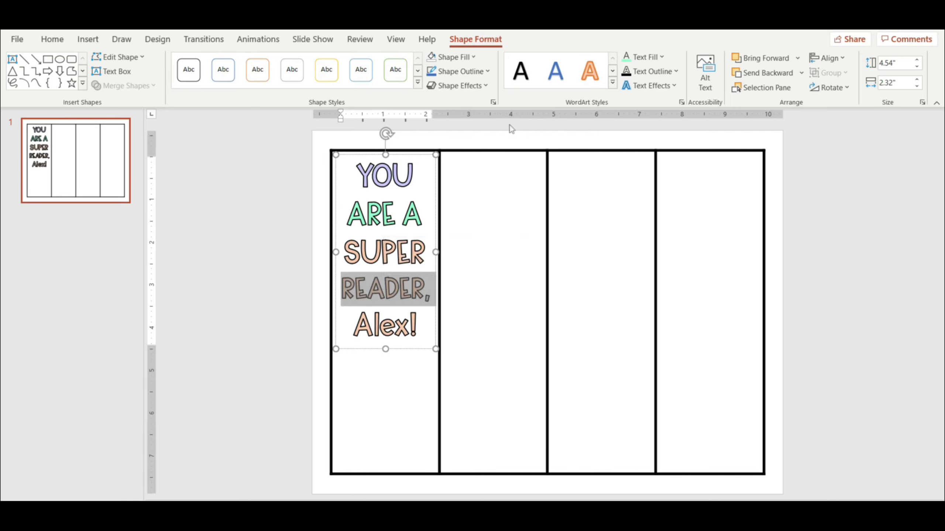
left_click(661, 58)
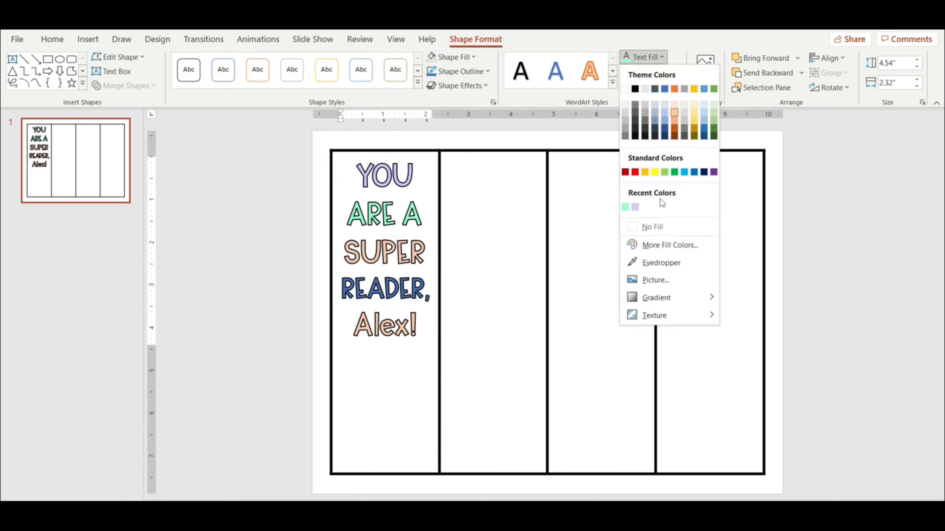
left_click(660, 245)
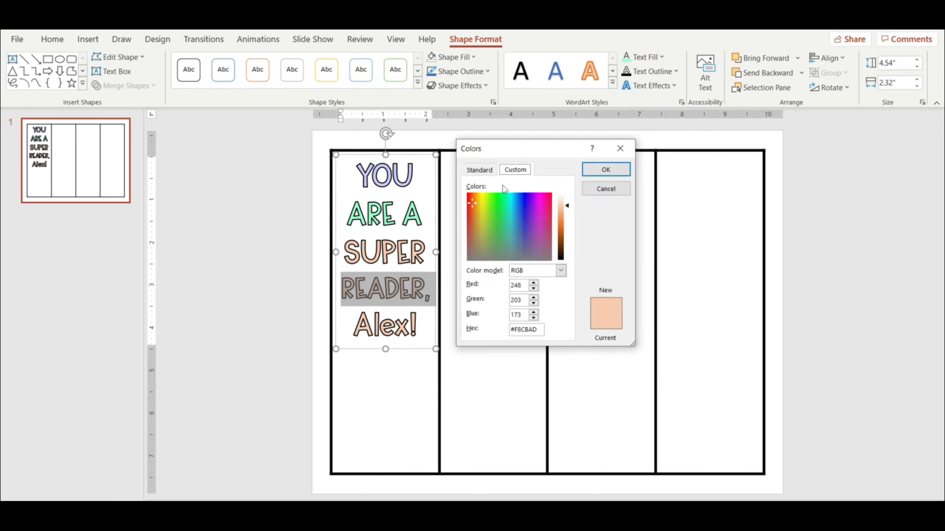
left_click(480, 170)
left_click(516, 240)
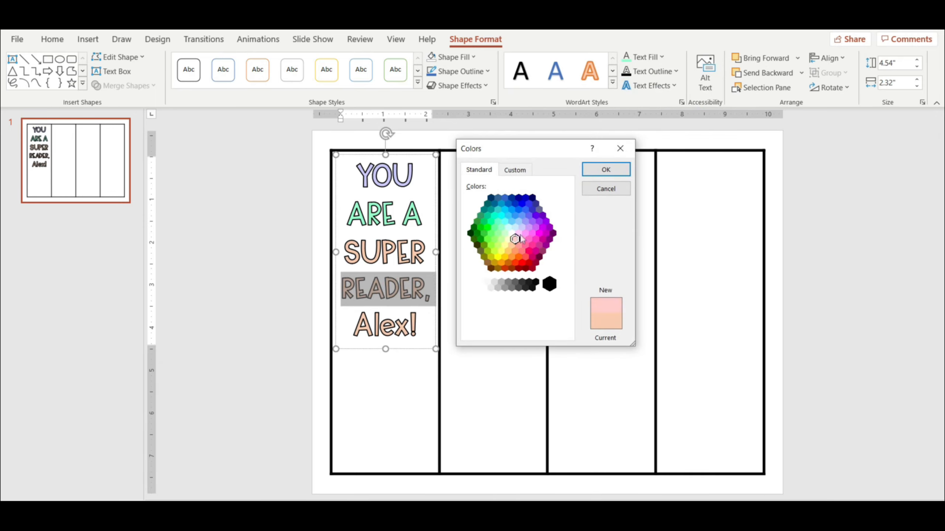
left_click(521, 234)
left_click(603, 170)
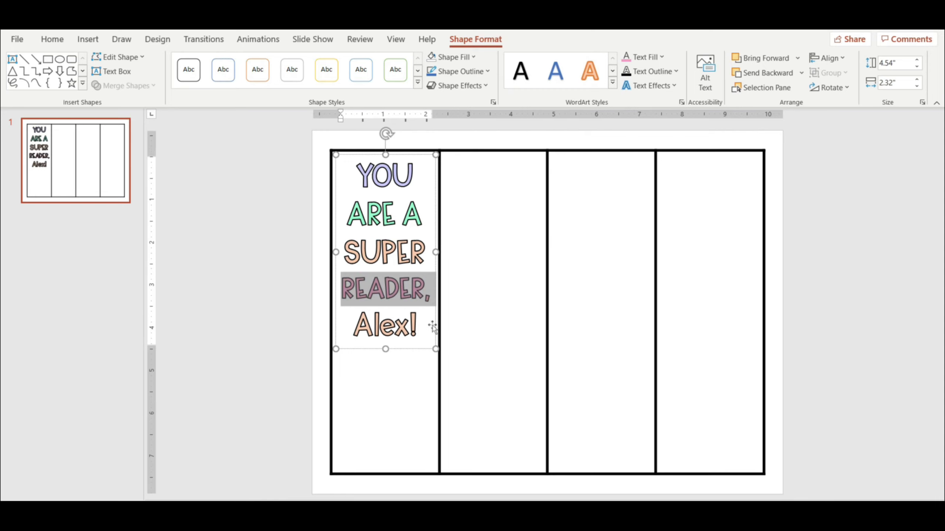
Step: Fill the line with the student's first name with a bright sky blue from the standard colour palette
left_click_drag(426, 327, 352, 327)
left_click(662, 56)
left_click(653, 244)
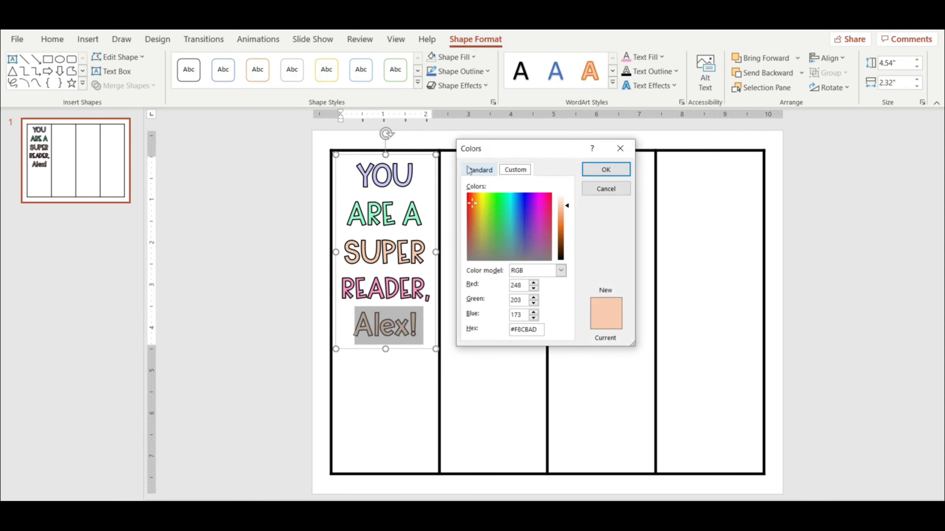
left_click(479, 170)
left_click(507, 215)
left_click(593, 175)
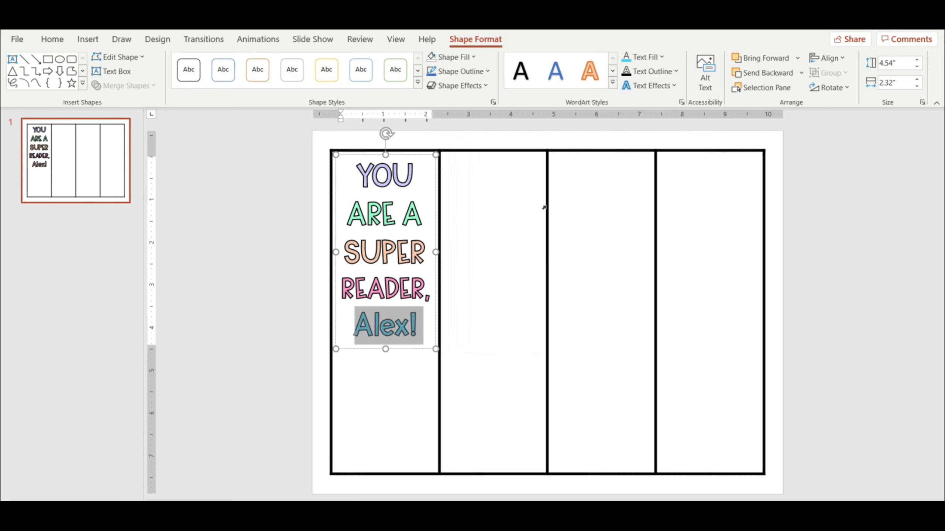
left_click(424, 365)
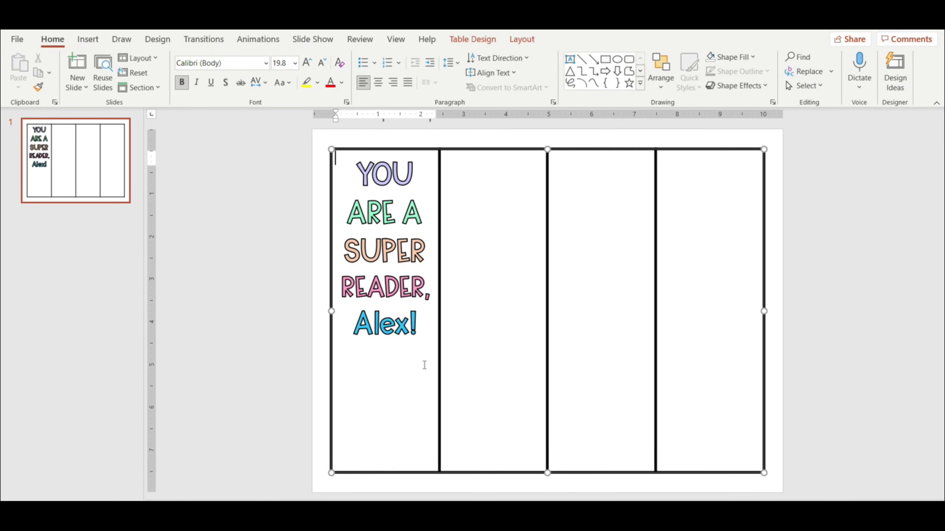
Step: Copy the multicoloured text box and place a pasted copy in the table's fourth column
left_click(397, 345)
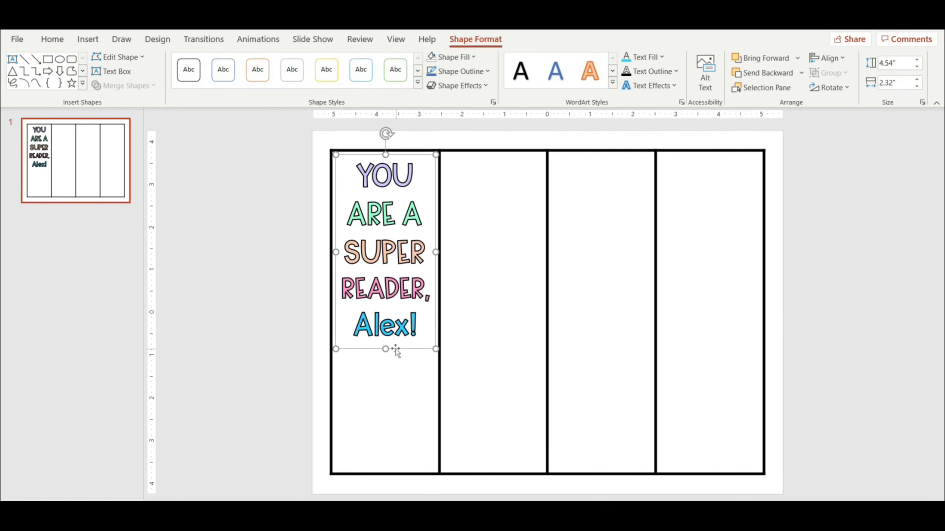
right_click(396, 352)
left_click(432, 184)
right_click(478, 207)
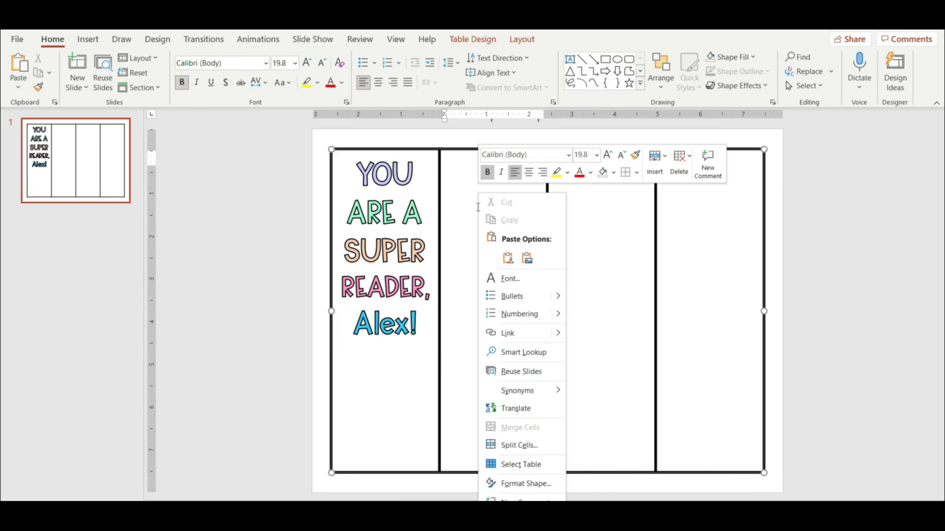
left_click(508, 258)
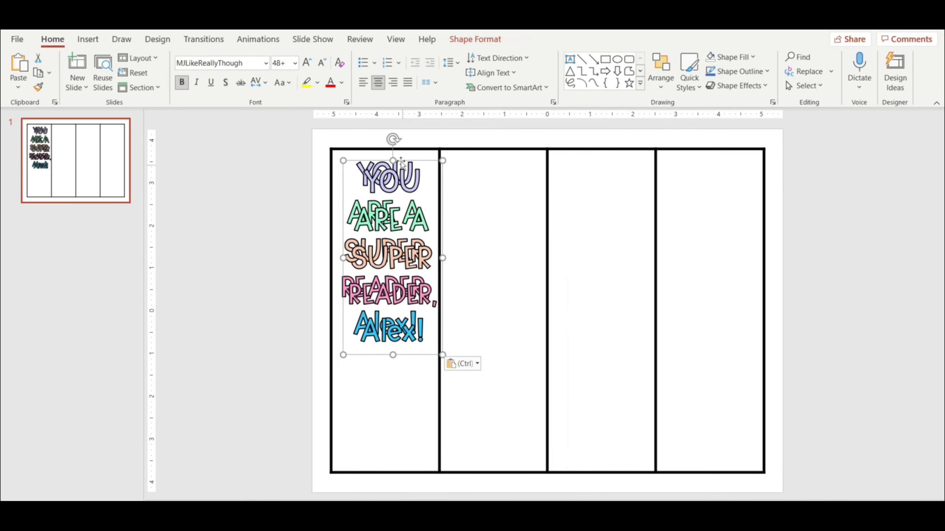
left_click_drag(429, 148, 711, 158)
Step: Paste two more copies of the text box and position them in the third and second columns, level with the original
right_click(588, 193)
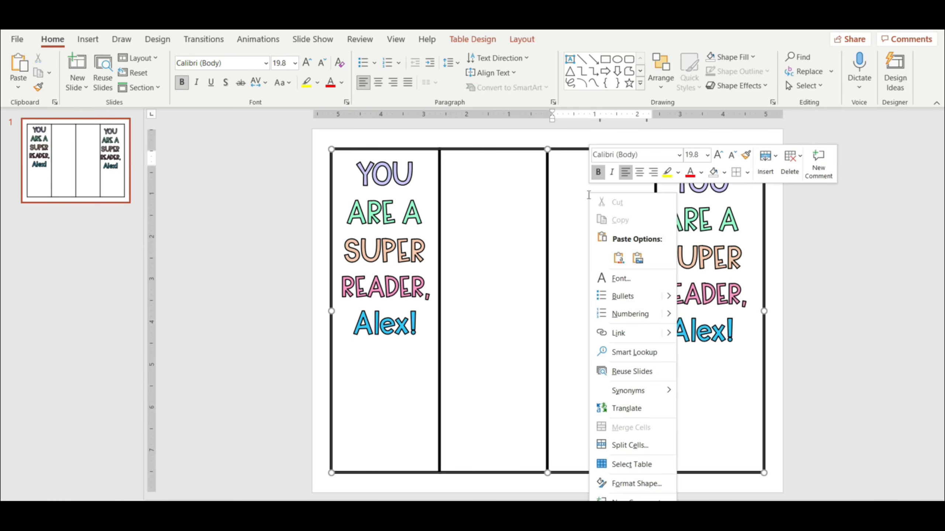
left_click(616, 258)
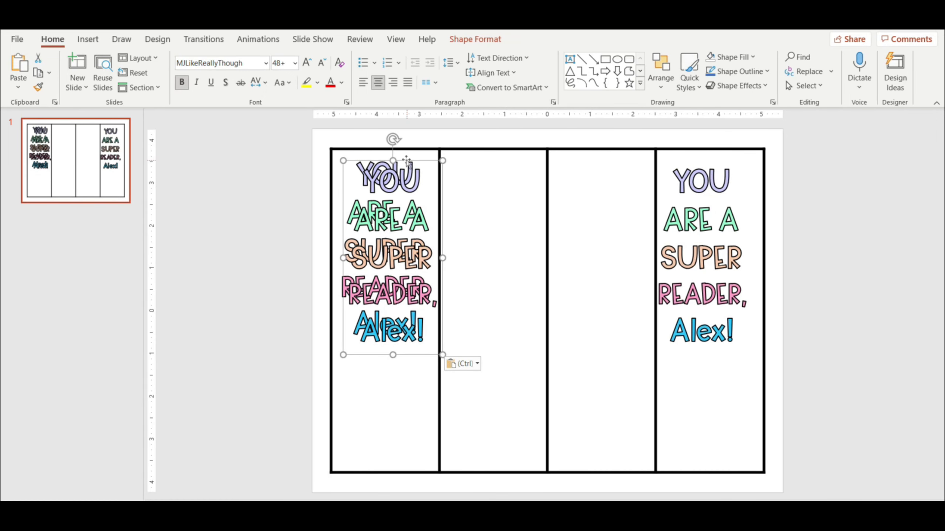
left_click_drag(416, 163, 611, 159)
right_click(523, 194)
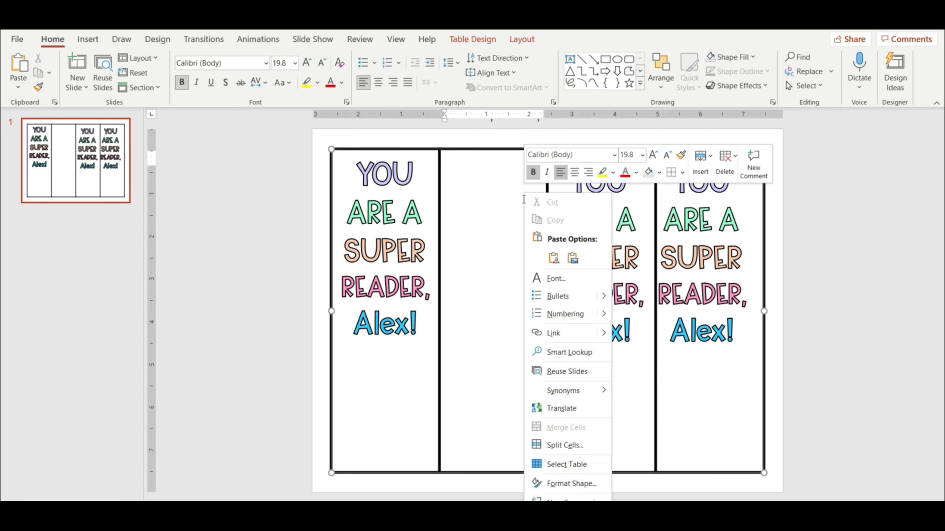
left_click(554, 258)
left_click(500, 179)
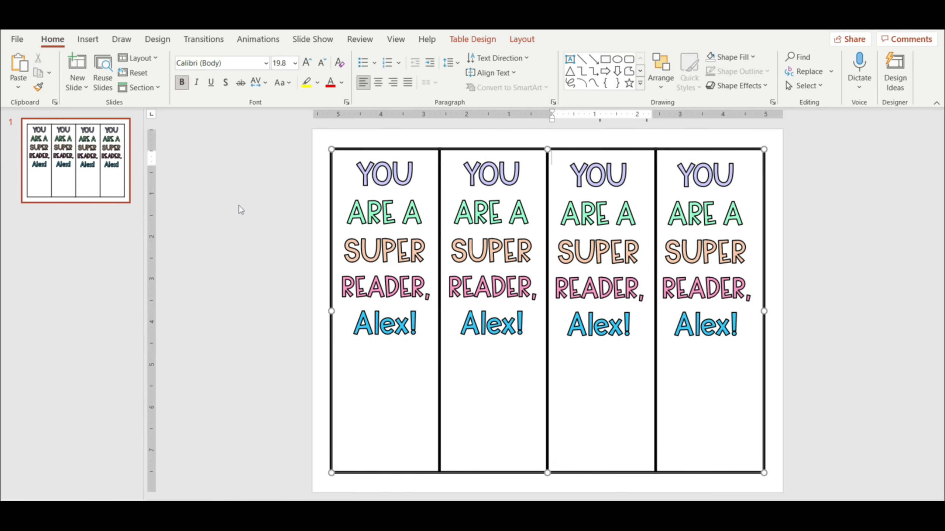
Step: Switch to File Explorer and insert picture 6, the jumping avatar with confetti, from the Pictures folder onto the slide
key("super+e")
left_click_drag(595, 73, 160, 73)
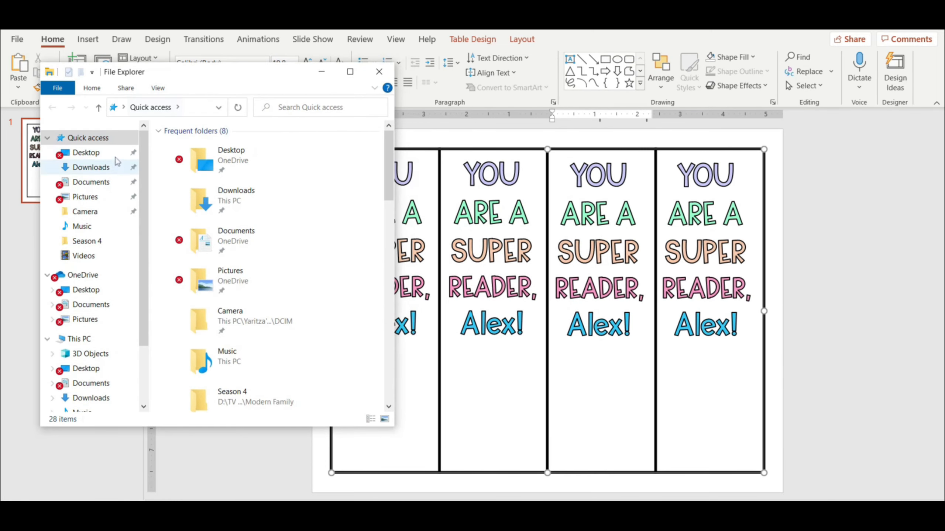
left_click(91, 182)
left_click(85, 196)
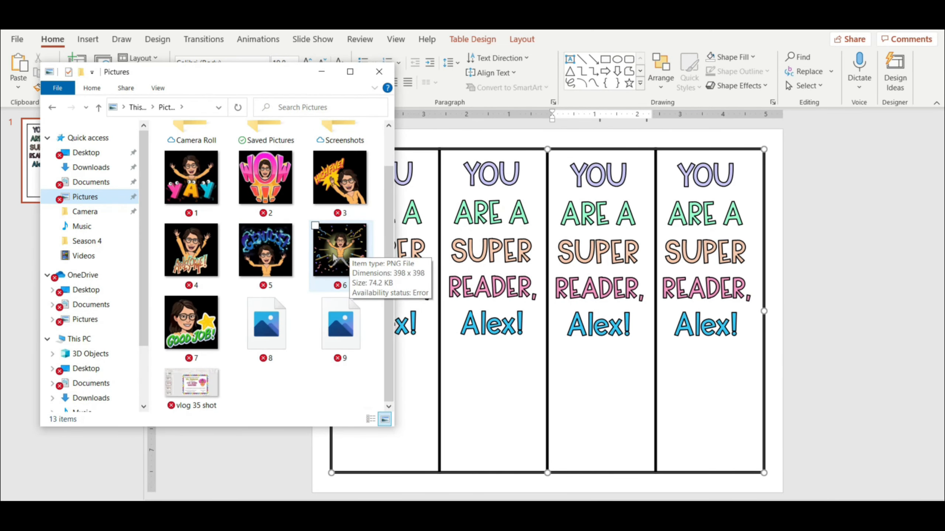
left_click(349, 253)
left_click_drag(349, 254, 504, 404)
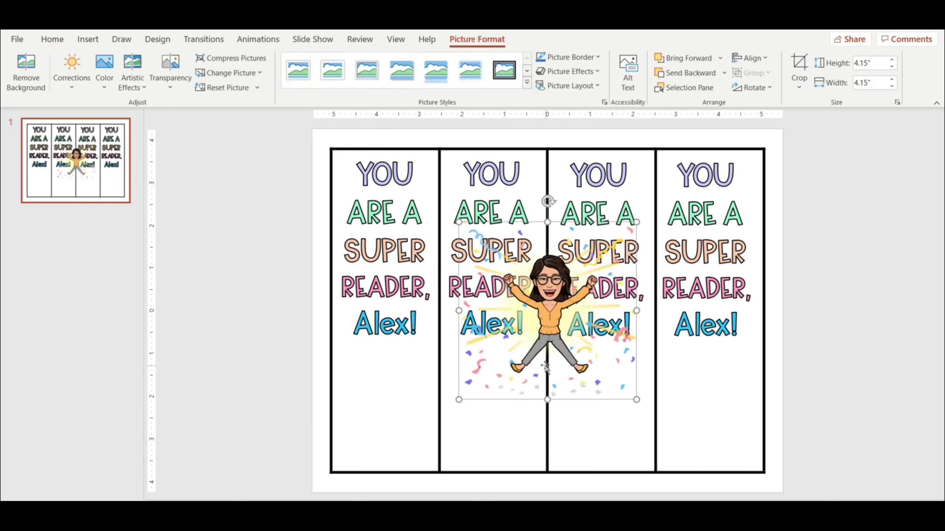
Step: Shrink the avatar picture to about 2.45" square and position it below the text in the first column
left_click_drag(542, 366, 447, 440)
left_click_drag(535, 476, 481, 412)
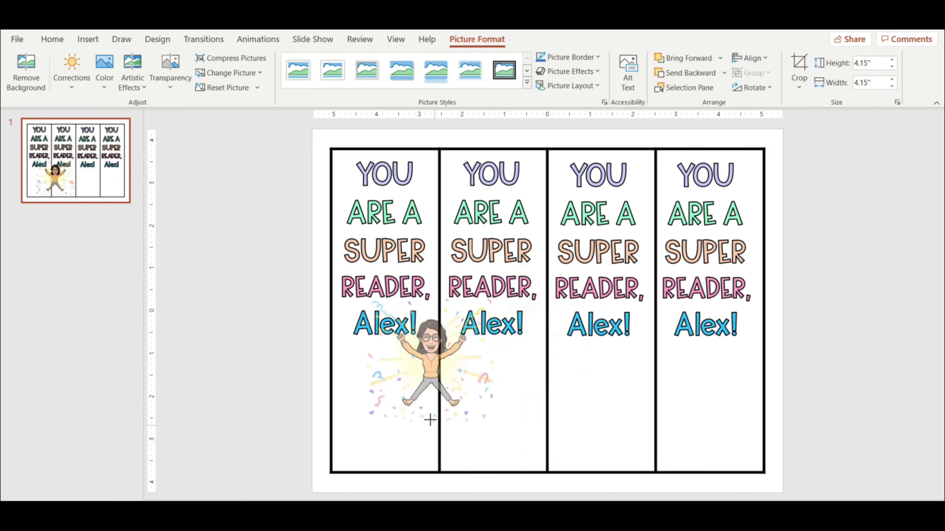
left_click_drag(444, 359, 414, 408)
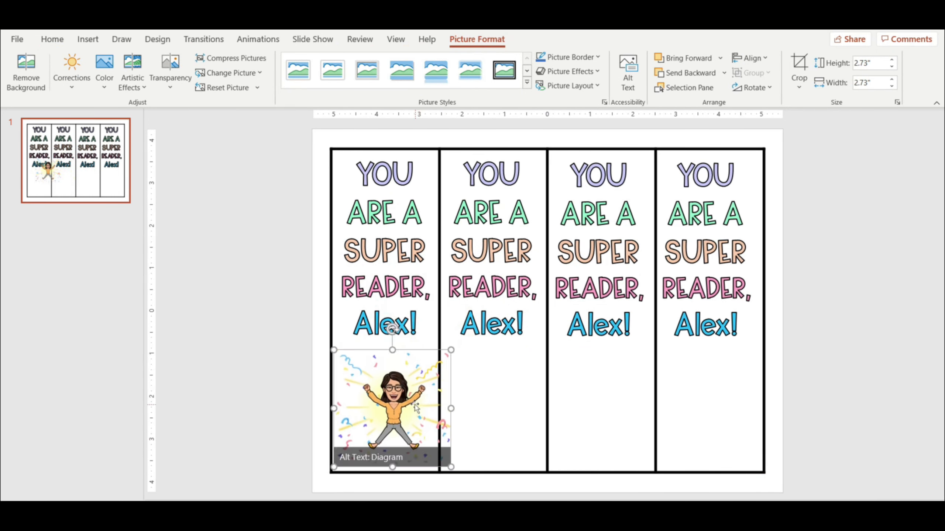
left_click_drag(451, 351, 402, 385)
Step: Copy the avatar picture and place pasted copies below the text in the other three columns
right_click(403, 386)
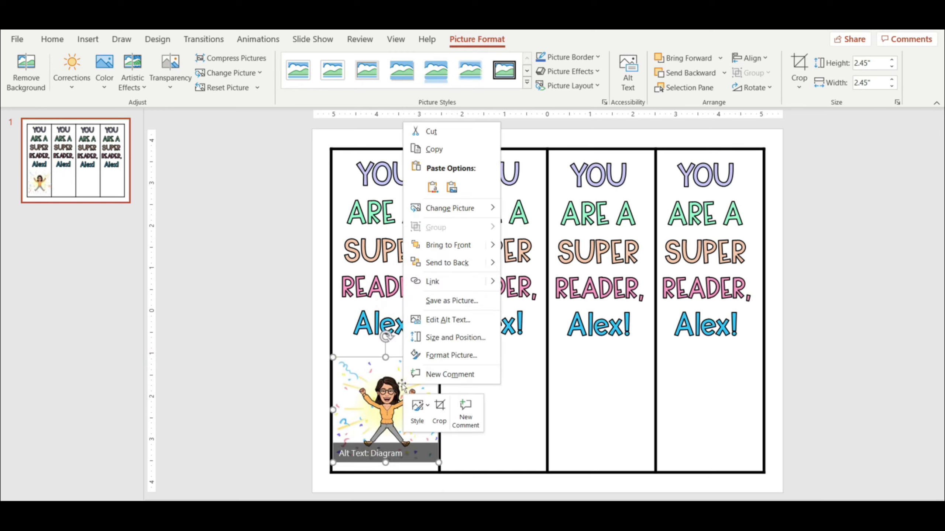
left_click(441, 161)
right_click(495, 408)
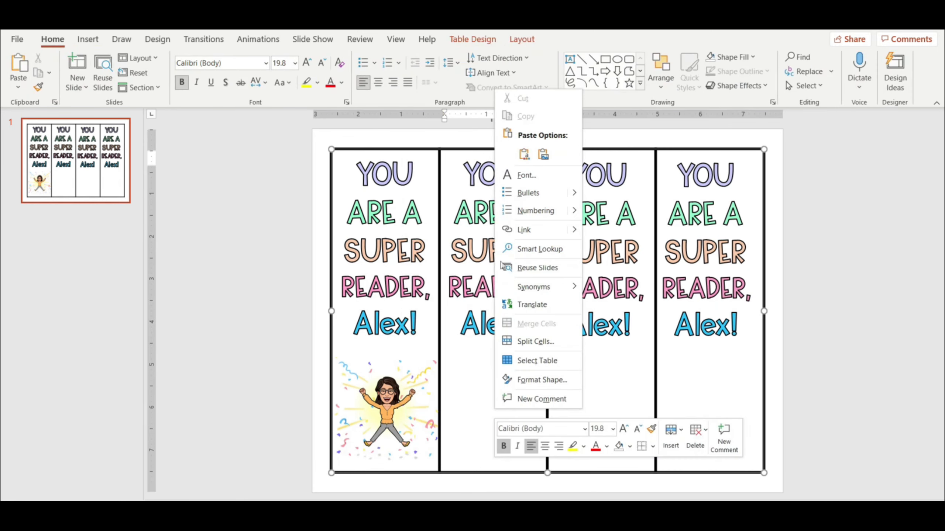
left_click(524, 154)
left_click_drag(399, 387, 717, 408)
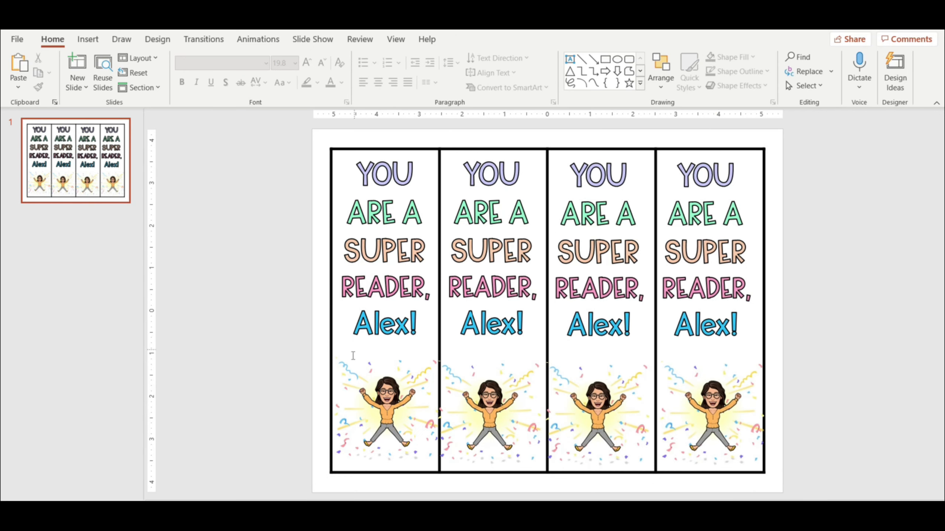
Step: Duplicate the finished bookmark slide
right_click(99, 179)
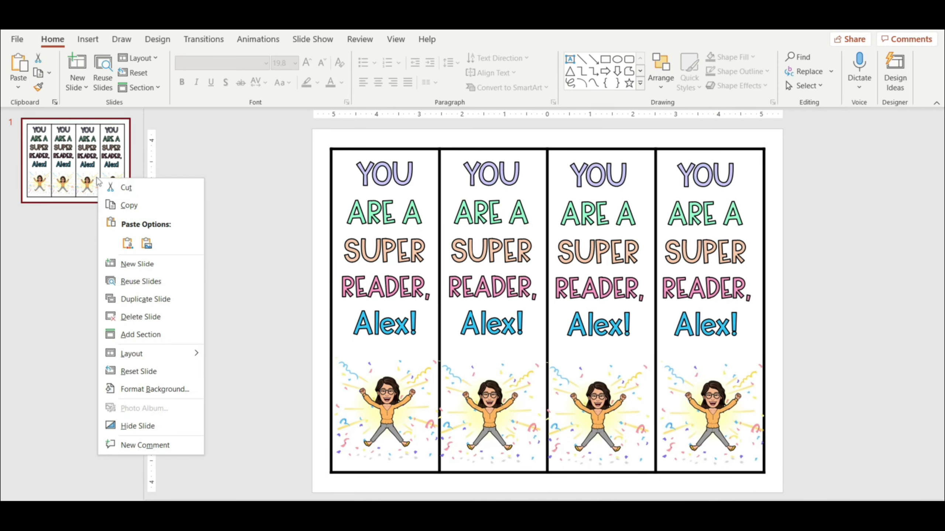
left_click(167, 301)
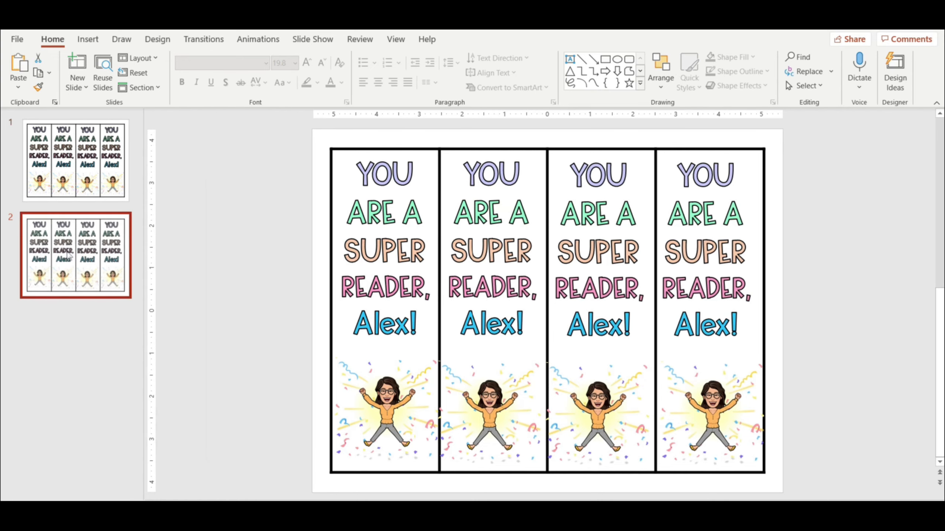